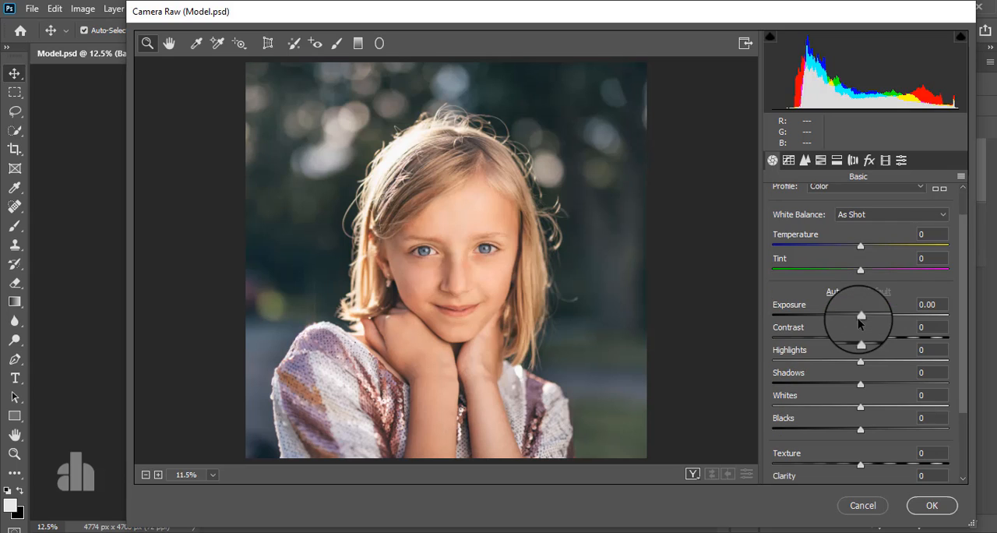
- Set the basic adjustments to Temperature -4, Exposure +0.15, Contrast +4, Highlights +10, Shadows -4, Whites +6, Blacks -8 and Texture +3
mouse_move(860, 249)
left_mouse_down()
mouse_move(848, 245)
mouse_move(856, 257)
left_mouse_up()
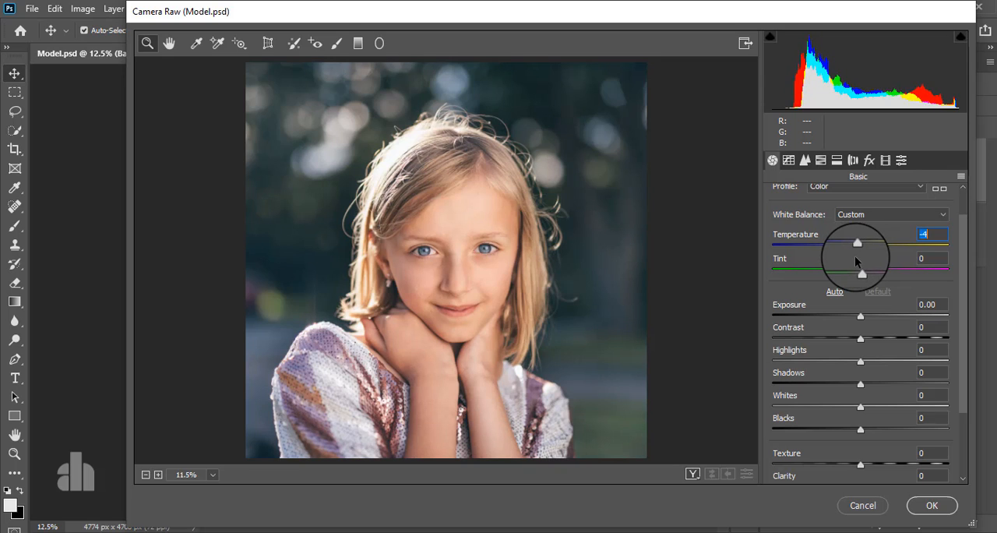
scroll(859, 289, "down", 1)
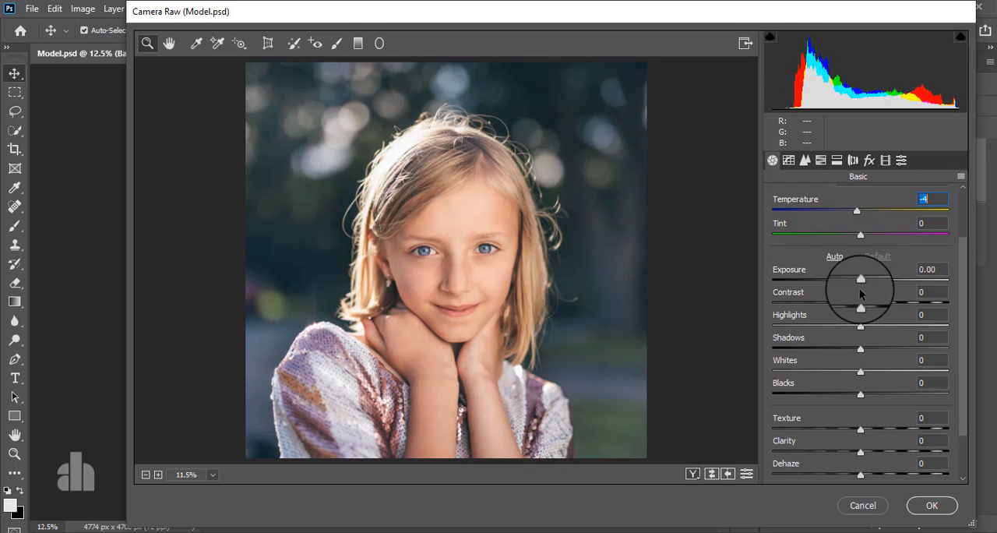
left_click_drag(860, 278, 864, 284)
scroll(872, 327, "down", 2)
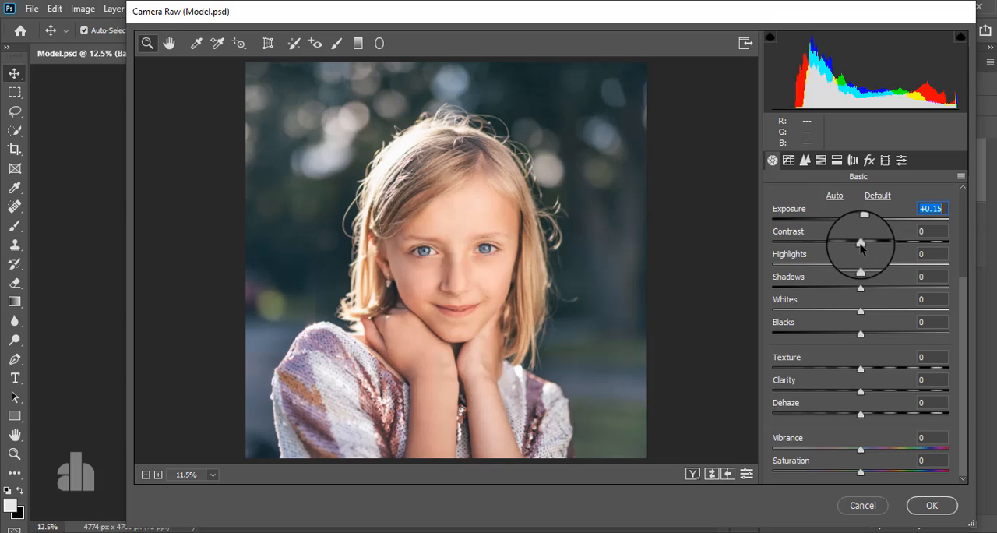
left_click_drag(860, 246, 861, 372)
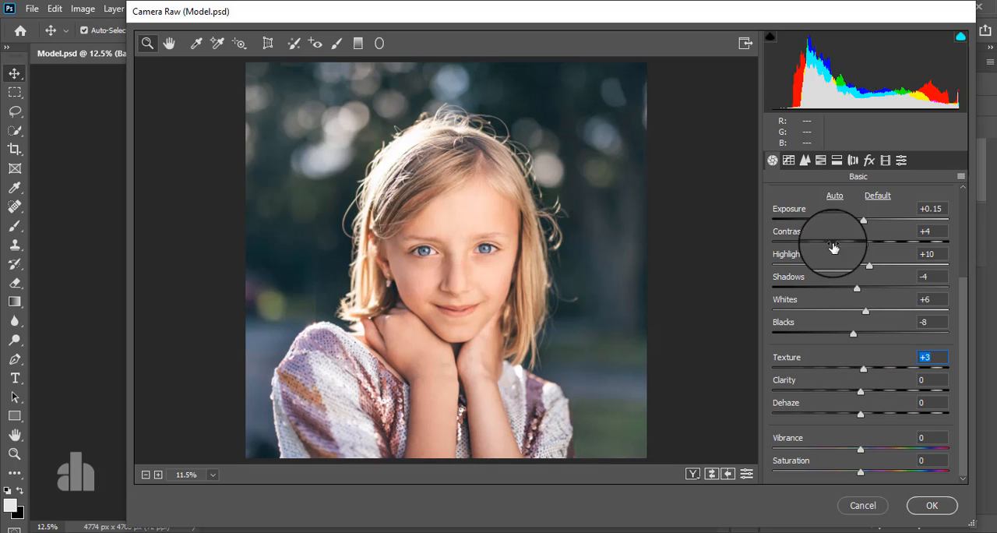
- Add quarter, middle and three-quarter points to the RGB point curve, moving the white endpoint to input 243 and the black endpoint to output 12
left_click(788, 160)
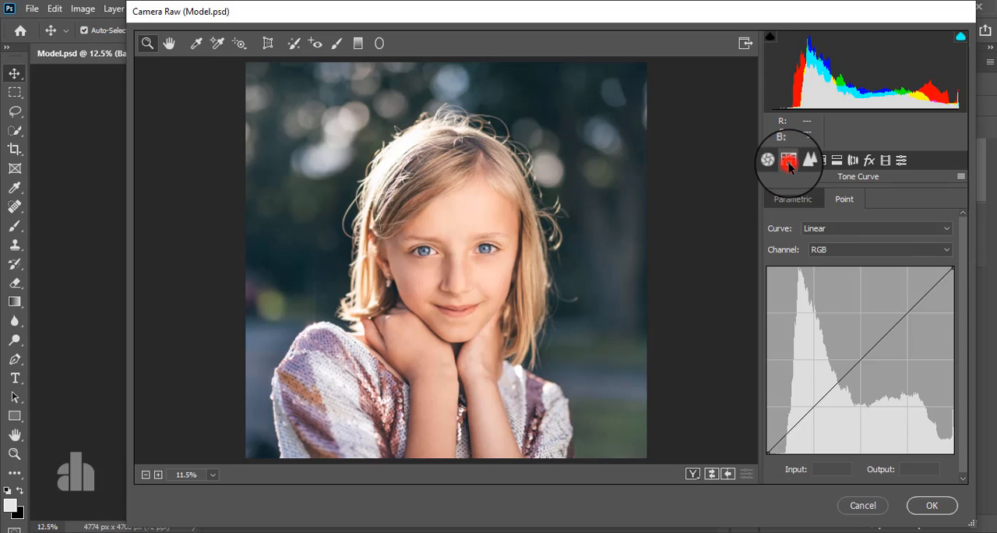
left_click(813, 405)
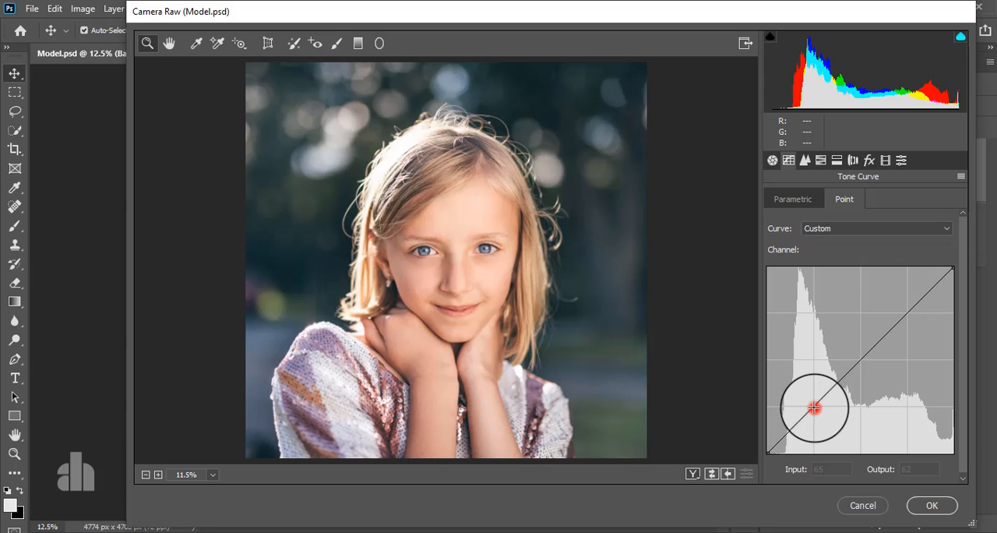
left_click(860, 358)
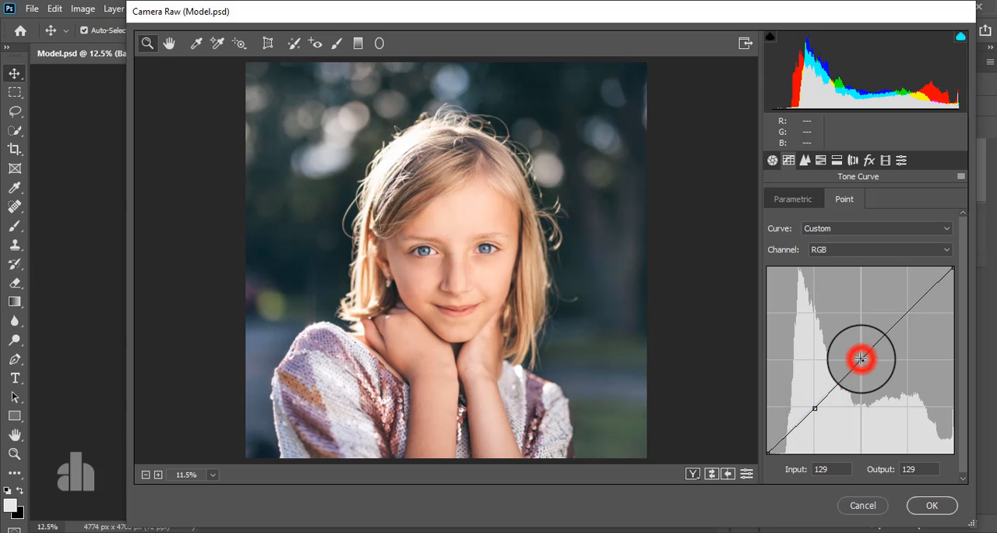
left_click(908, 312)
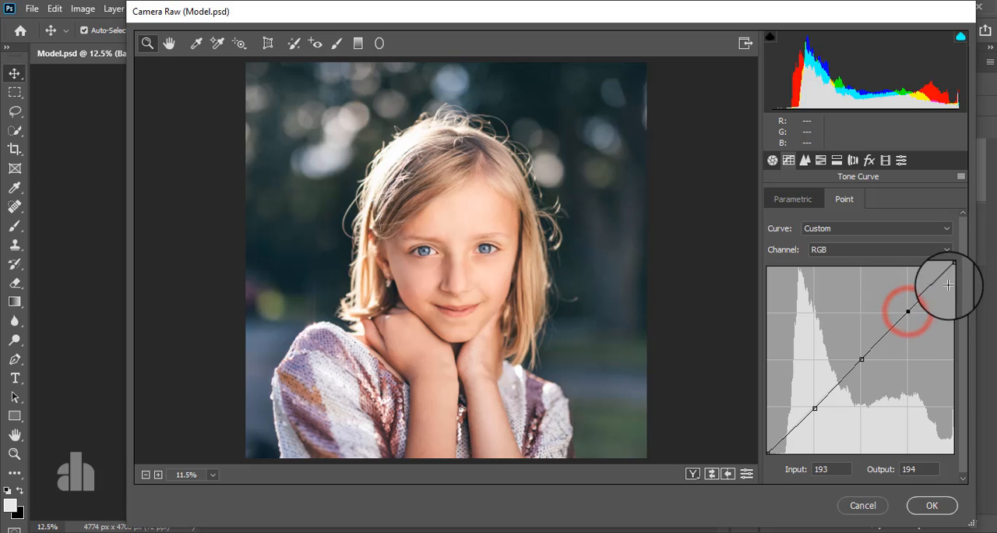
left_click_drag(953, 269, 944, 264)
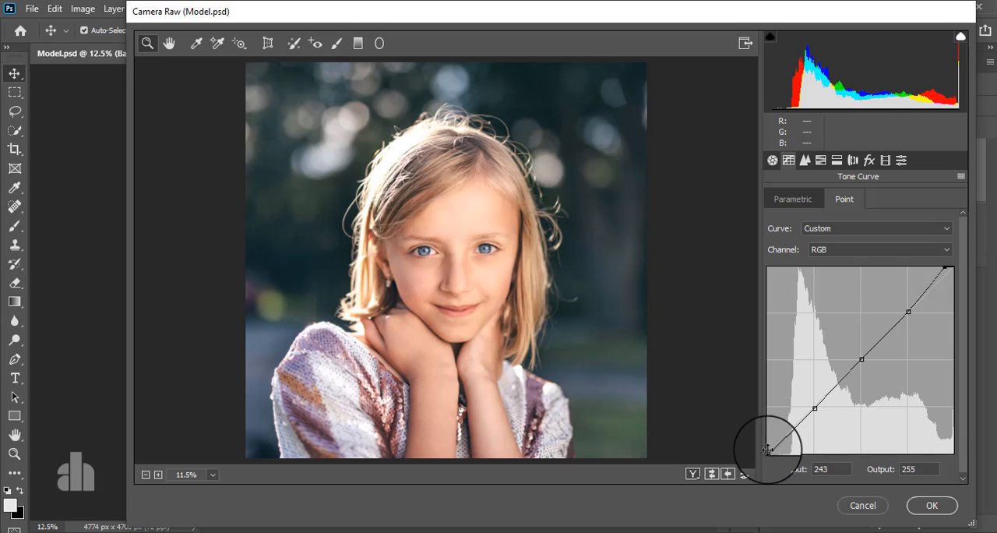
left_click_drag(770, 449, 756, 443)
- Add three evenly spaced points to the Blue channel curve, raise its black endpoint to output 24, and move the upper point to 192/193
left_click(821, 249)
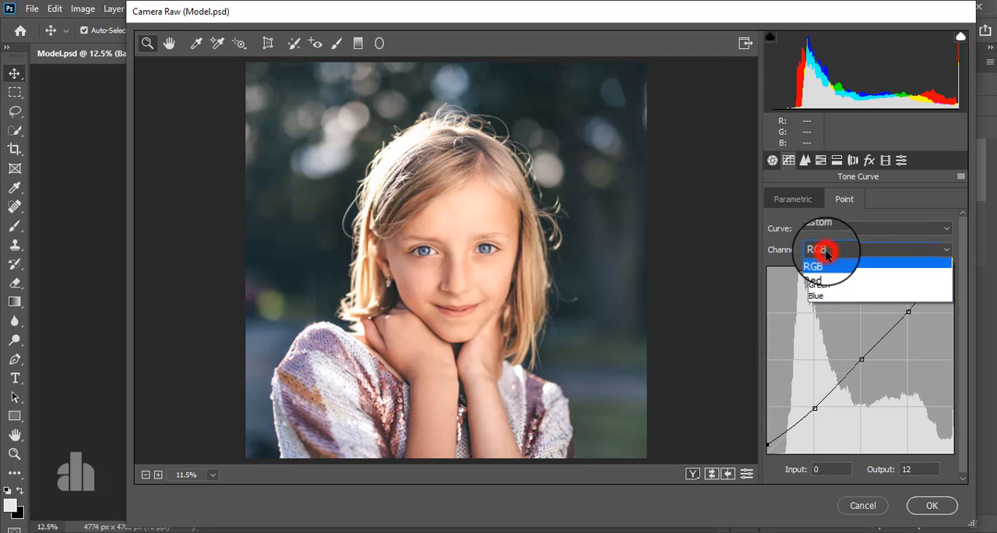
left_click(826, 296)
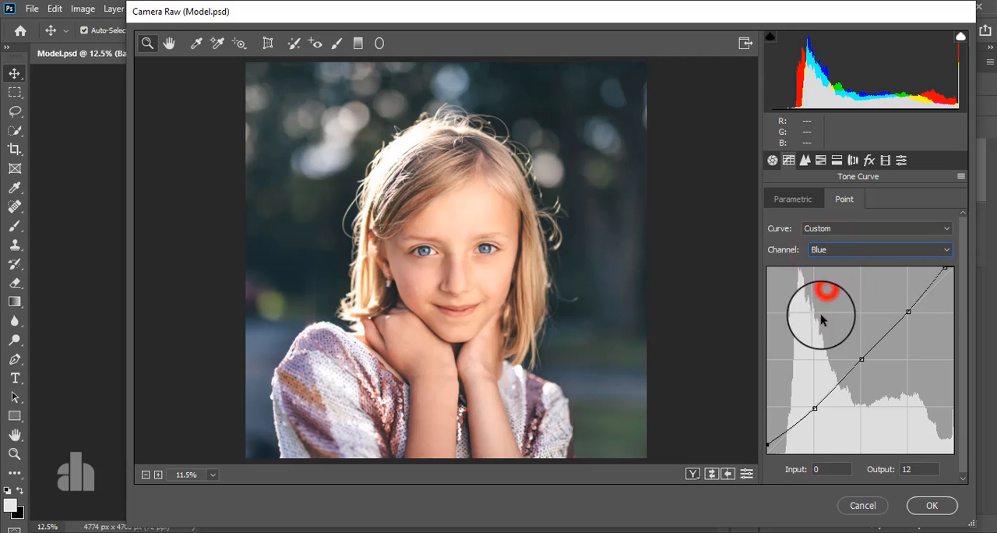
left_click(814, 406)
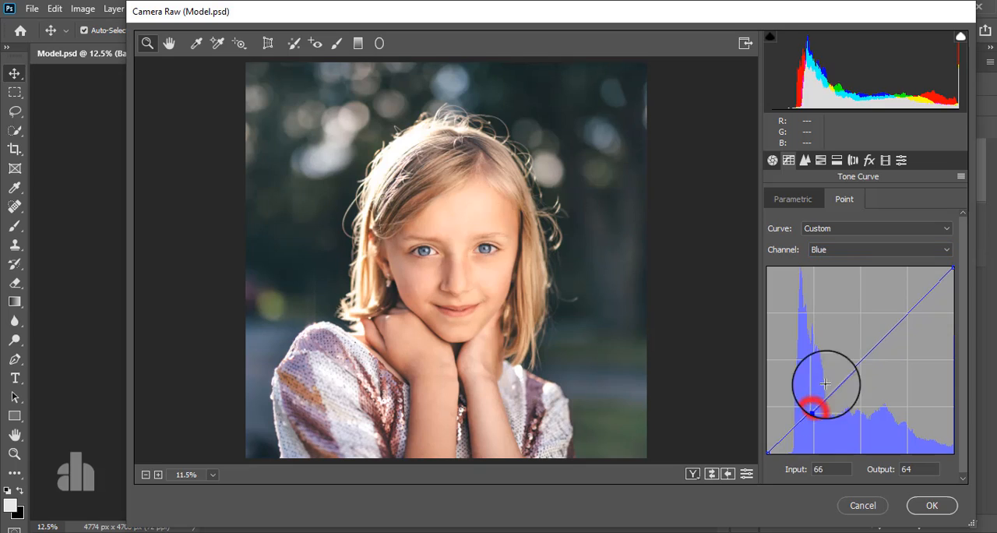
left_click(861, 358)
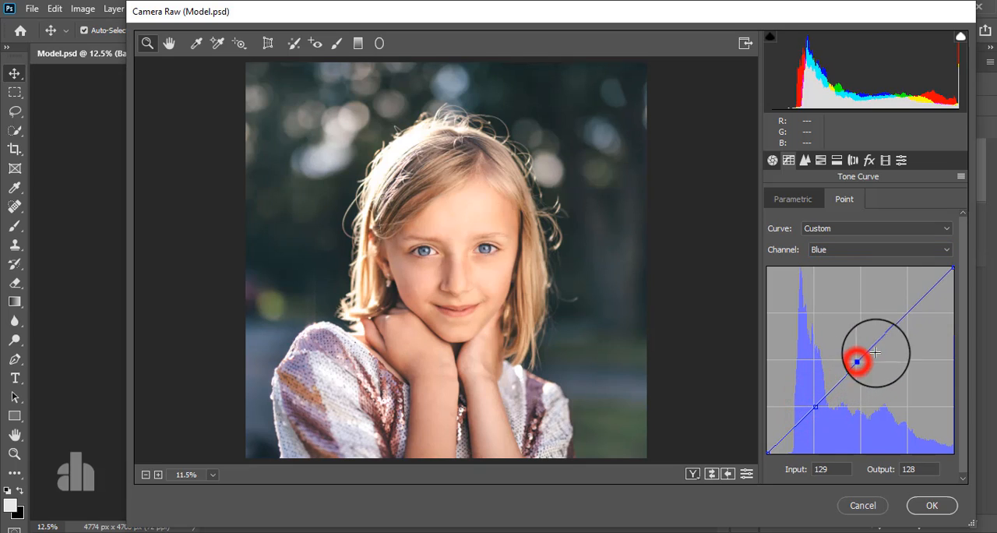
left_click(909, 314)
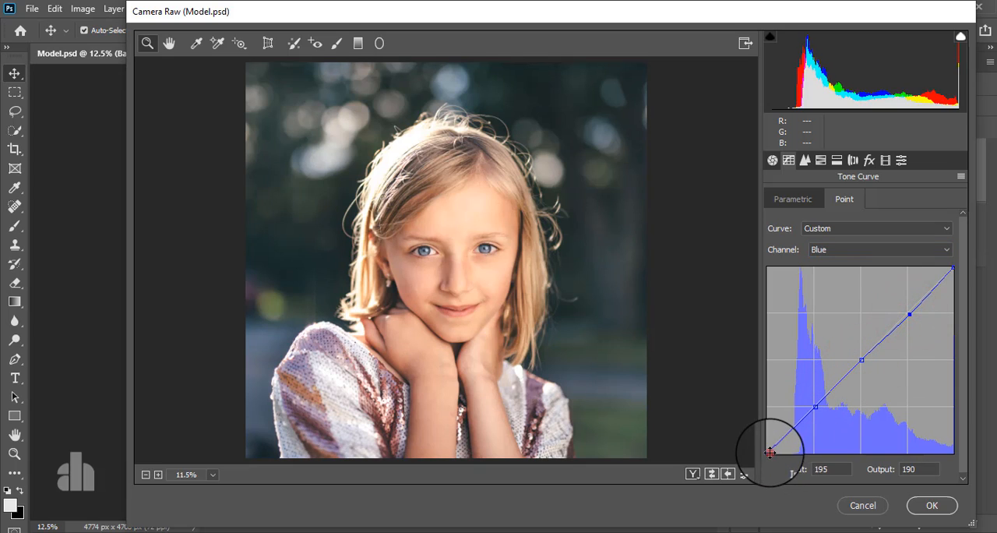
left_click_drag(769, 452, 753, 435)
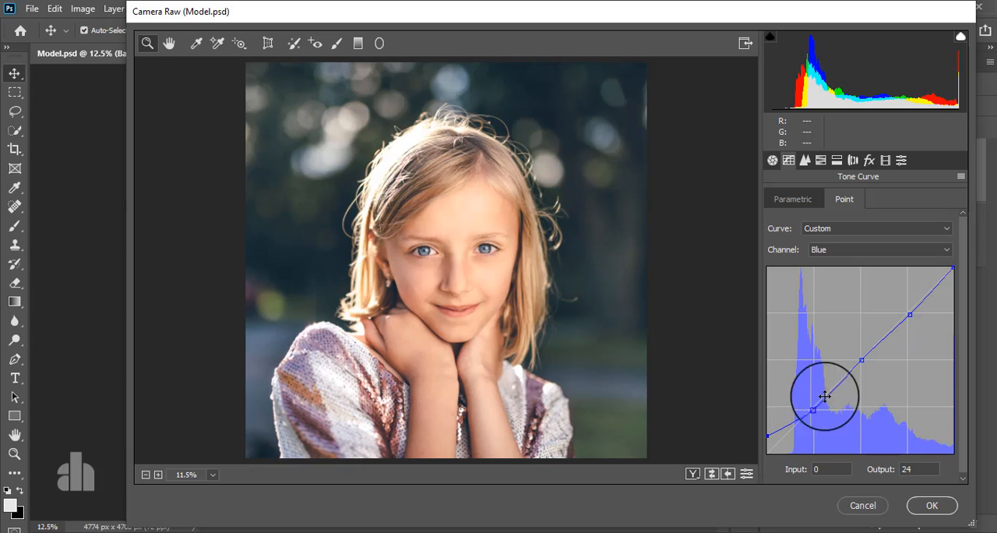
left_click(909, 312)
left_click_drag(909, 312, 907, 312)
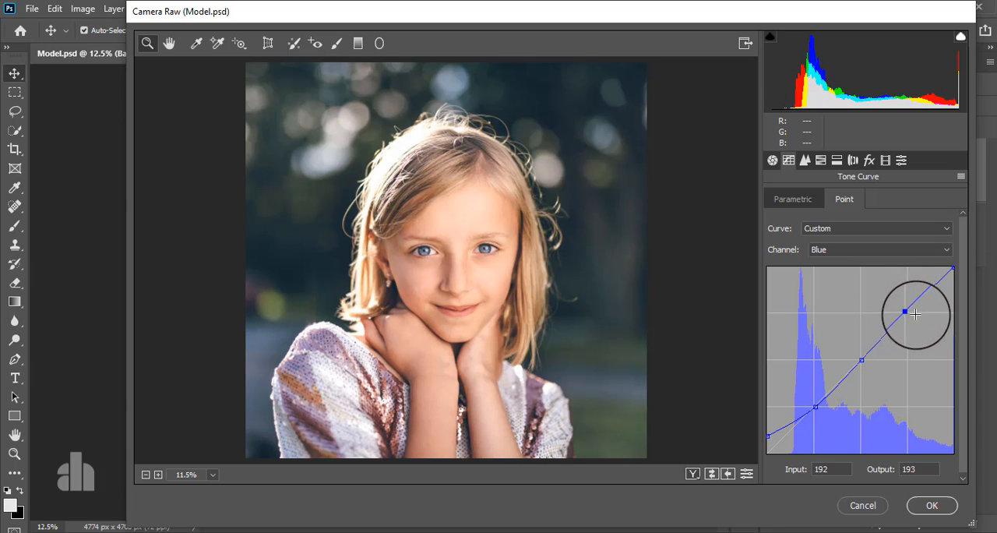
- Set the sharpening amount to 4 in the Detail adjustments
left_click(804, 159)
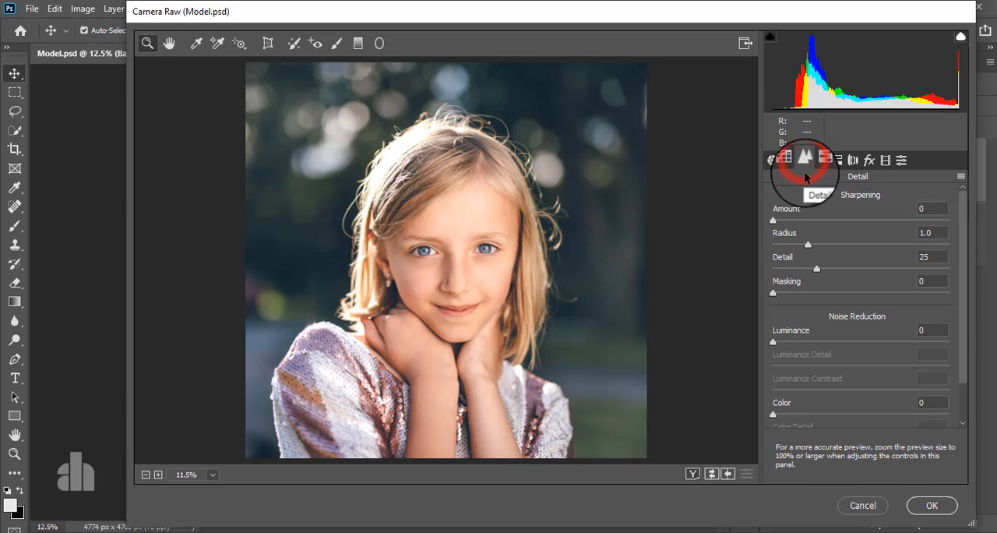
left_click_drag(769, 216, 777, 224)
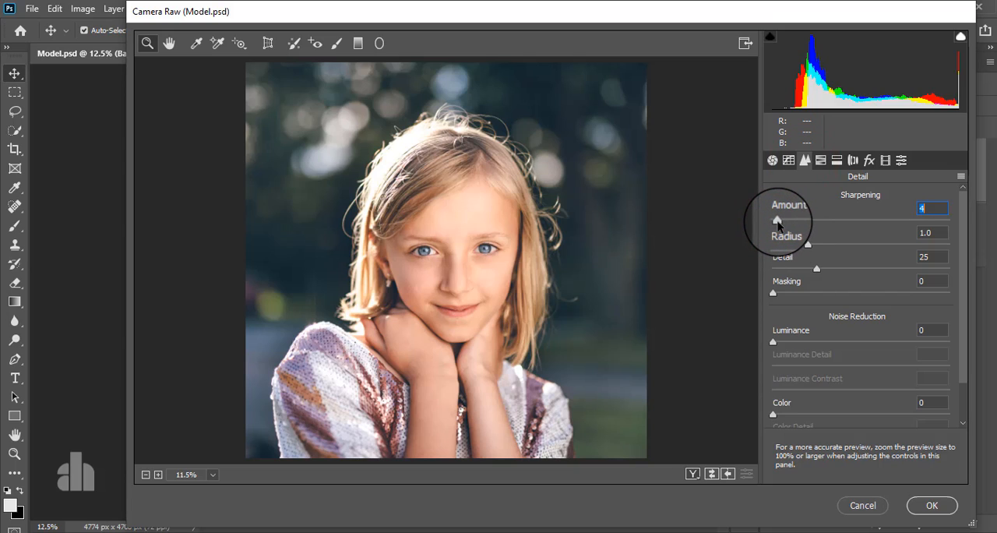
- Set the HSL saturation to Reds +57, Oranges +18, Yellows -100 and Greens -100
left_click(821, 159)
left_click(830, 200)
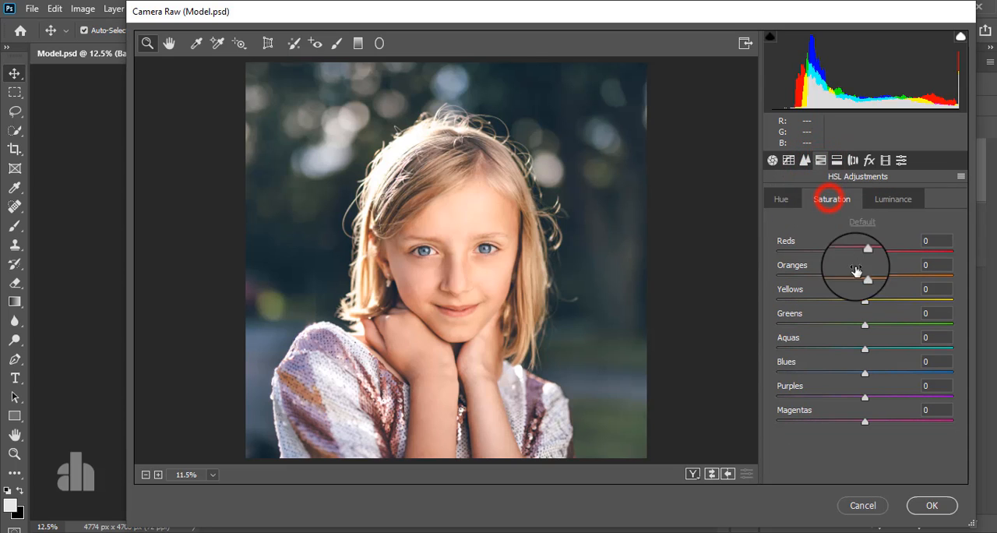
left_click_drag(866, 279, 915, 261)
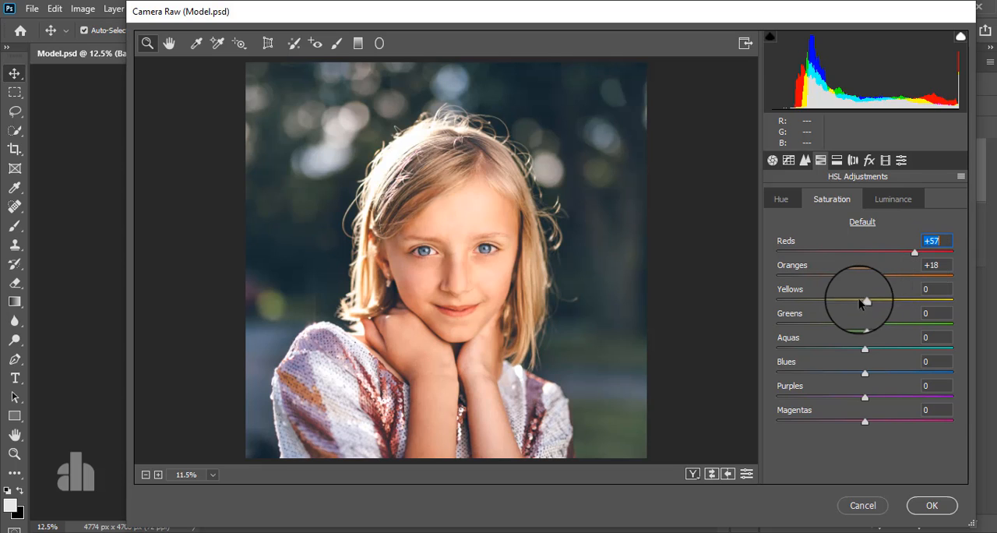
left_click_drag(865, 300, 776, 316)
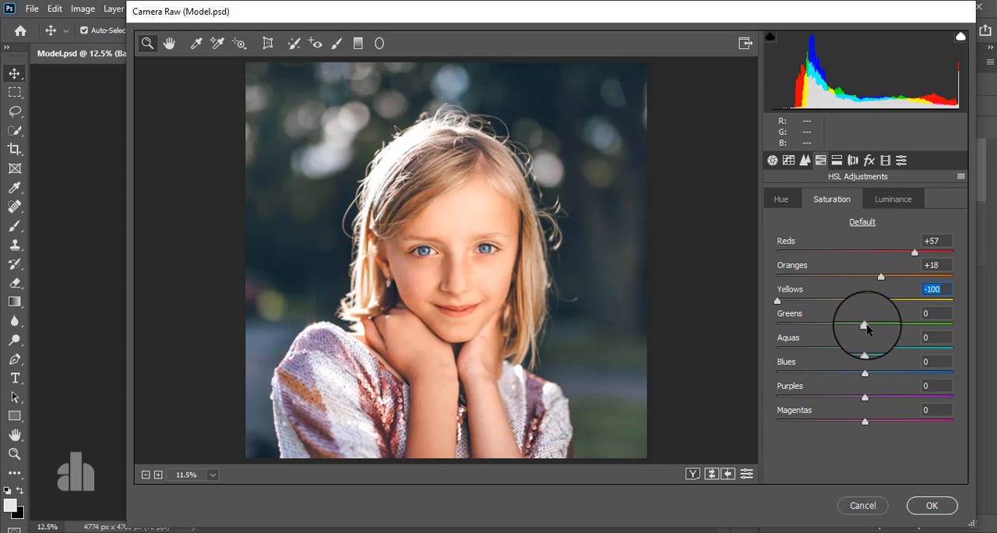
left_click_drag(865, 324, 703, 331)
left_click_drag(843, 331, 714, 334)
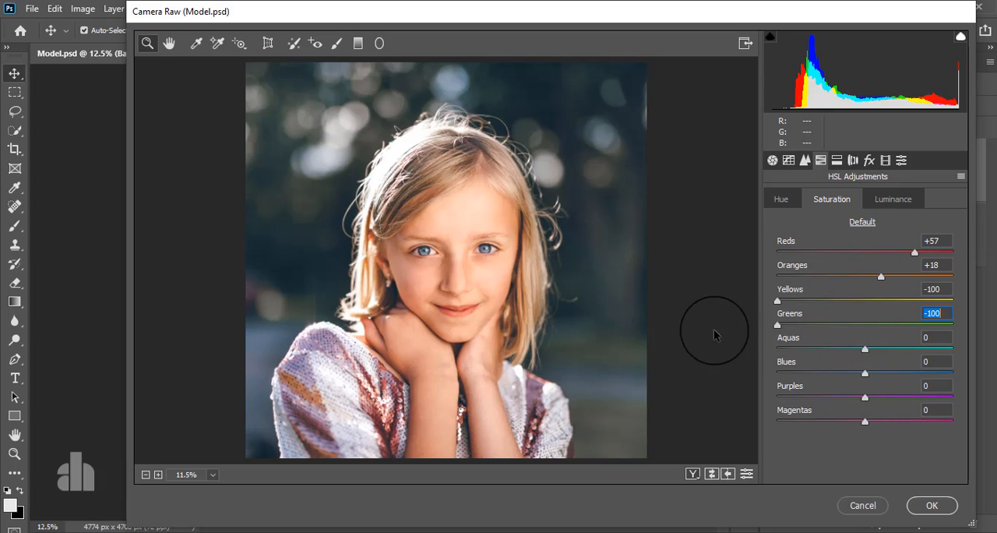
- Set the HSL luminance to Reds -1, Oranges +2, Yellows -27 and Greens -100
left_click(871, 199)
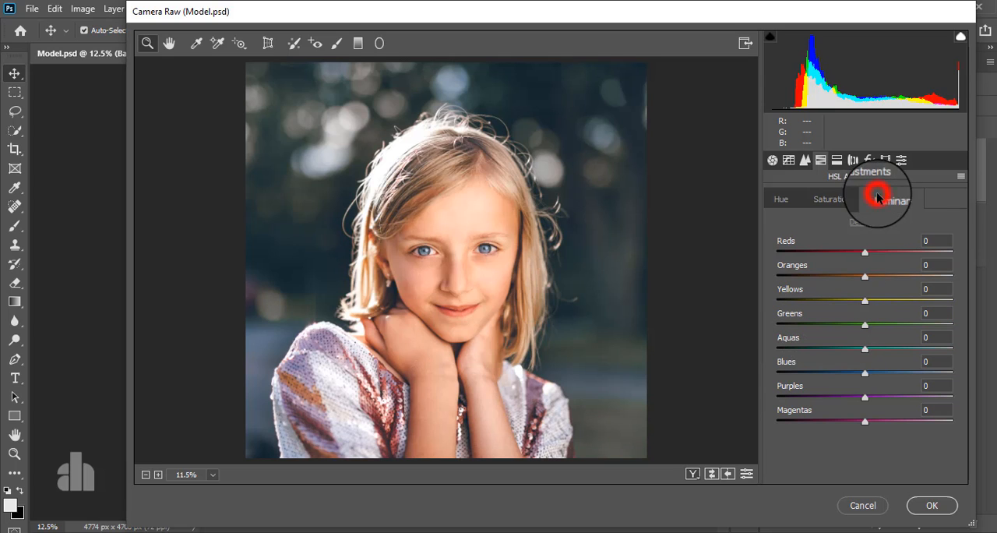
left_click_drag(863, 299, 742, 330)
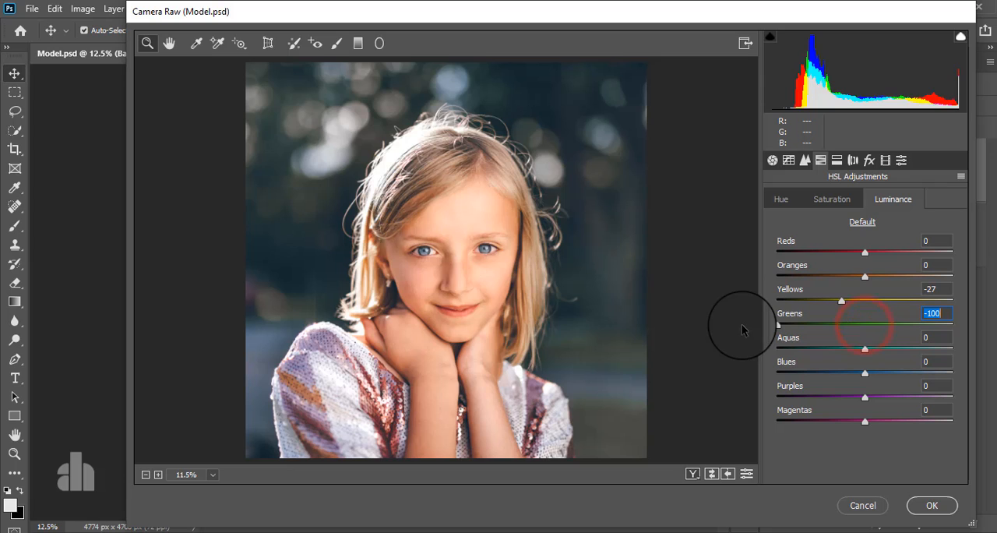
mouse_move(865, 278)
left_mouse_down()
mouse_move(886, 276)
mouse_move(867, 280)
mouse_move(890, 251)
mouse_move(844, 255)
mouse_move(893, 256)
mouse_move(851, 256)
mouse_move(865, 273)
left_mouse_up()
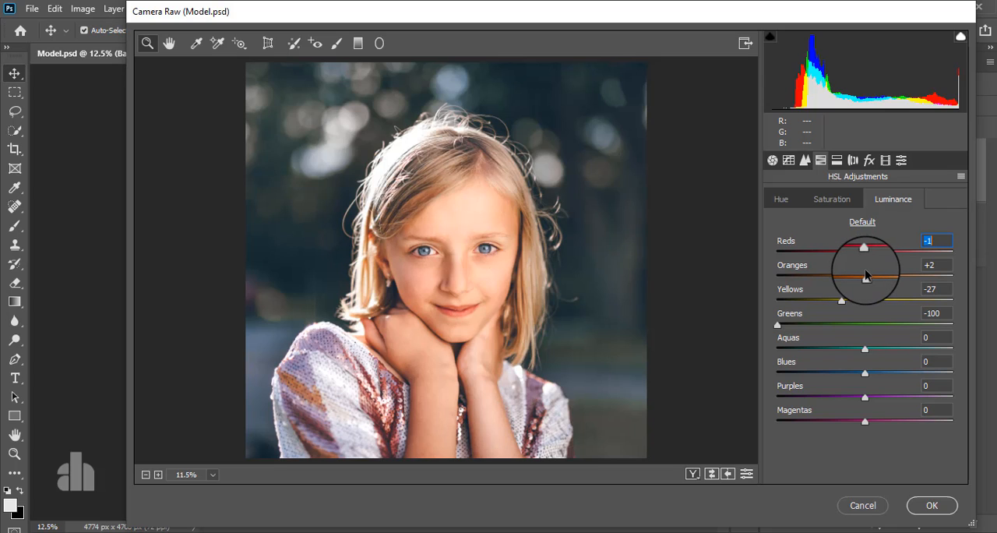
- Split-tone the photo with highlights at hue 33, saturation 10 and shadows at hue 234, saturation 8
left_click(836, 160)
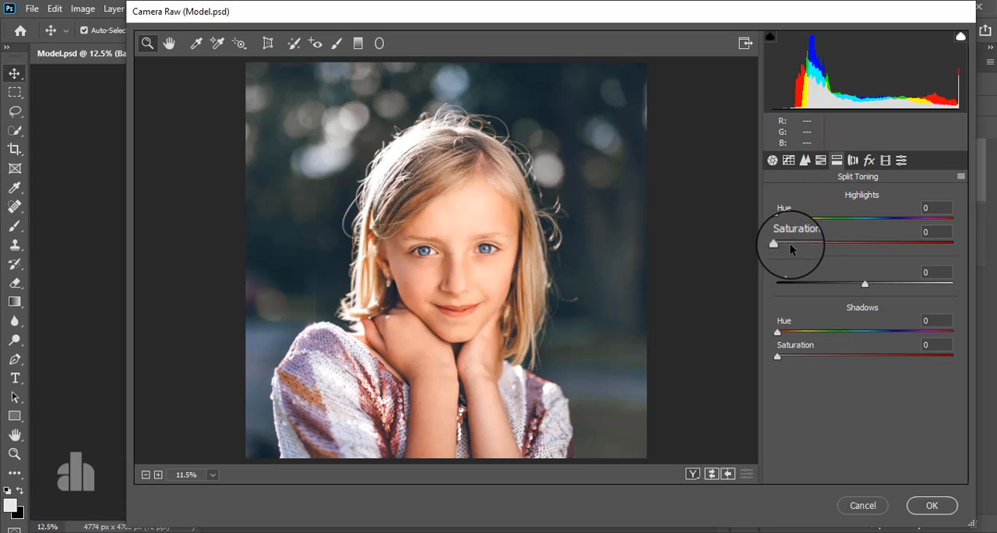
mouse_move(790, 244)
left_mouse_down()
mouse_move(811, 223)
mouse_move(843, 224)
mouse_move(790, 224)
mouse_move(808, 229)
mouse_move(793, 239)
left_mouse_up()
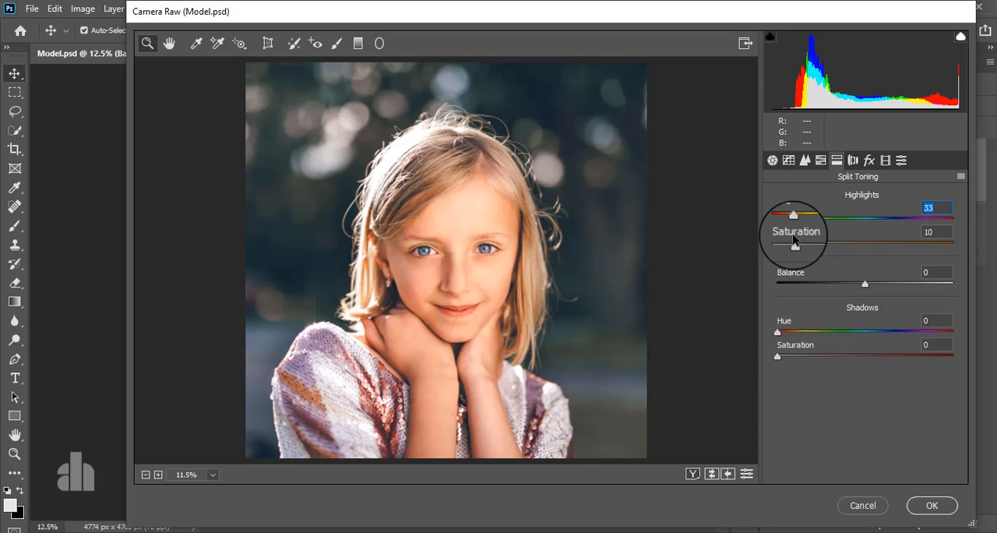
left_click(790, 357)
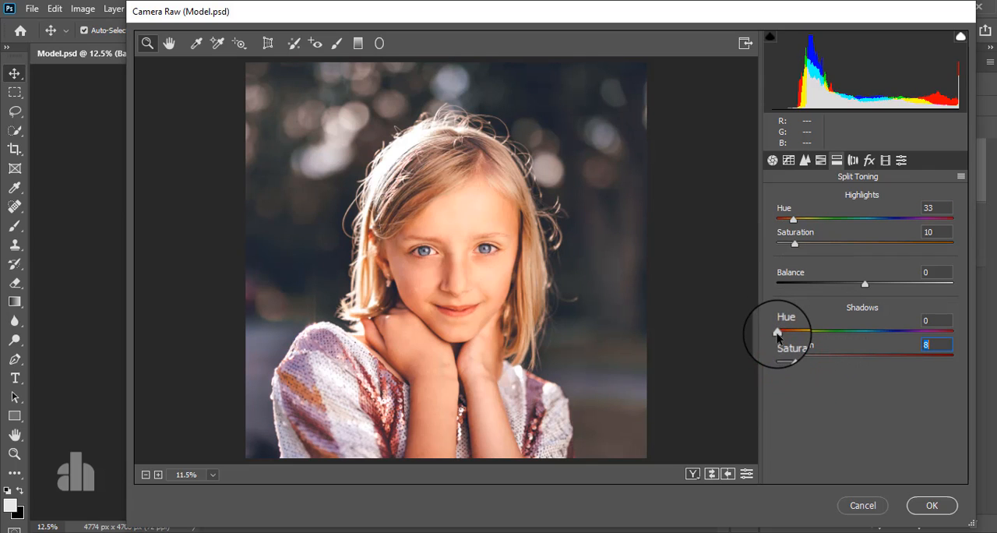
left_click_drag(775, 331, 893, 334)
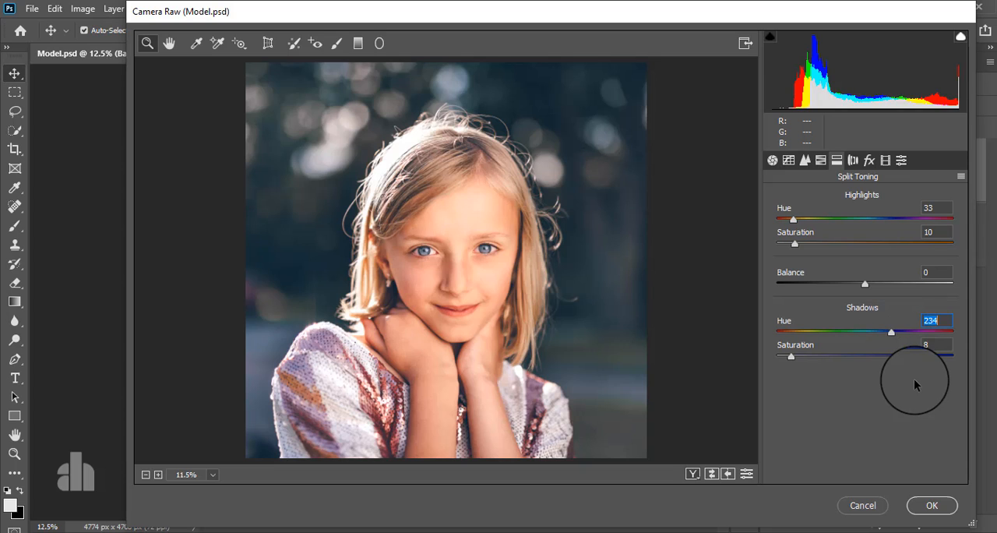
- Add a post-crop vignette with Amount -18, Midpoint 20, Roundness +41 and Feather 98, and apply the Camera Raw filter
left_click(853, 160)
left_click(868, 164)
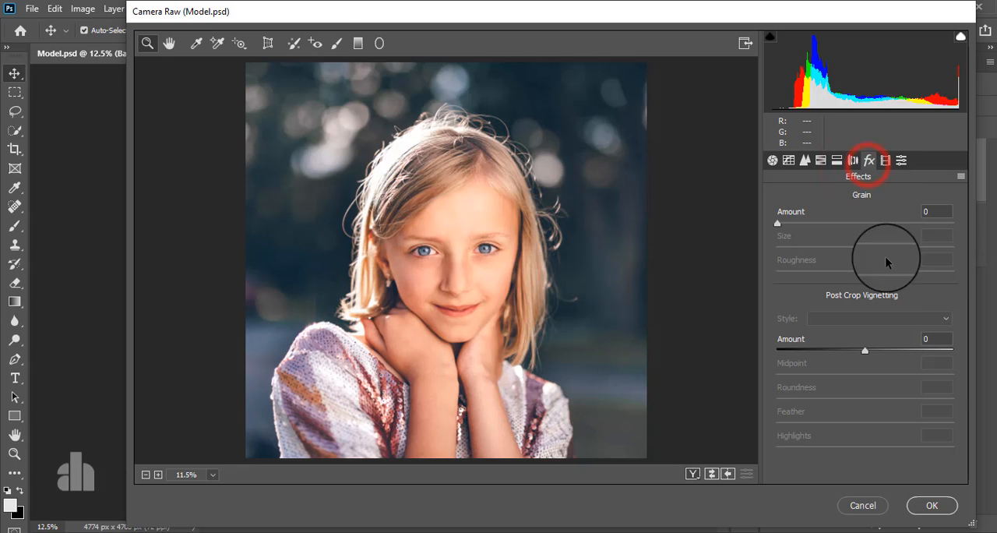
left_click_drag(861, 347, 819, 349)
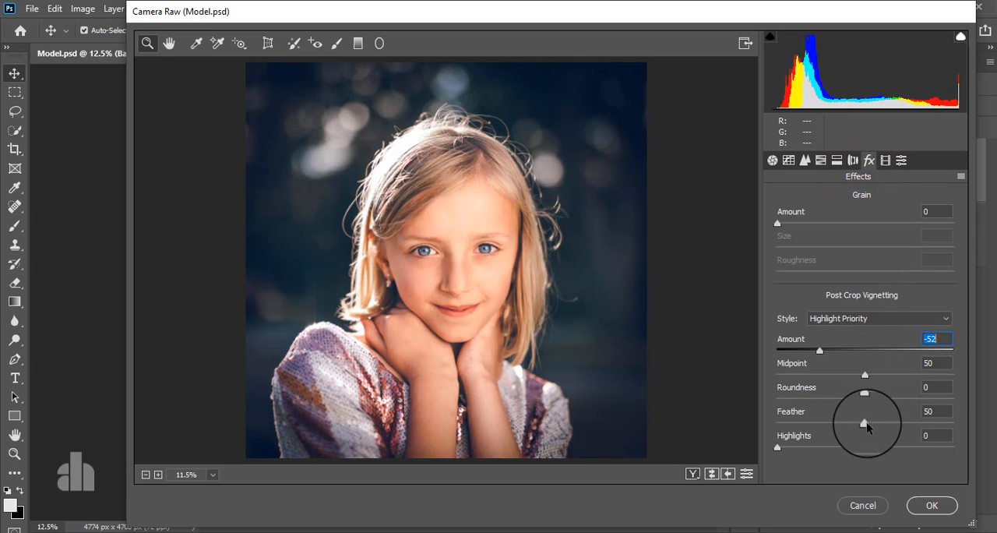
left_click_drag(865, 425, 952, 415)
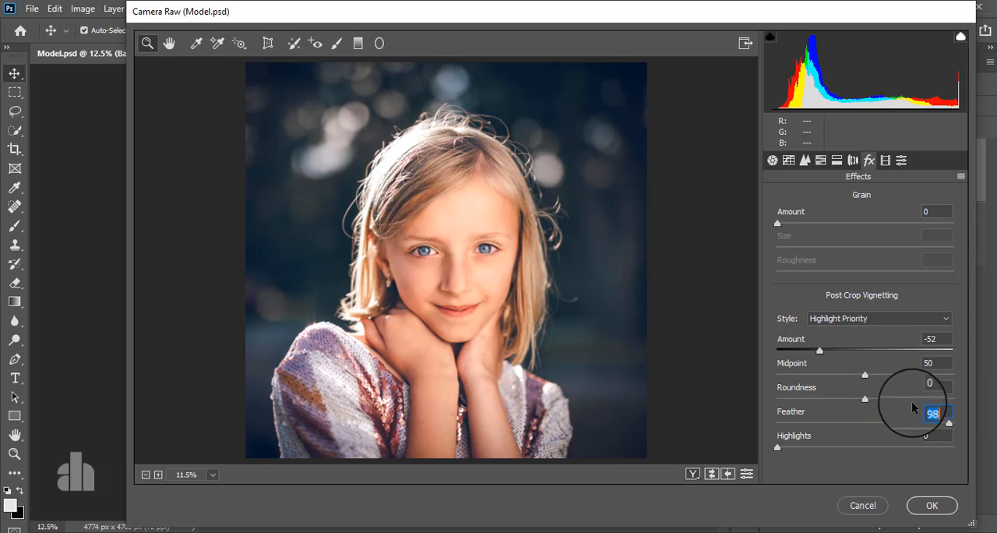
left_click_drag(867, 374, 898, 403)
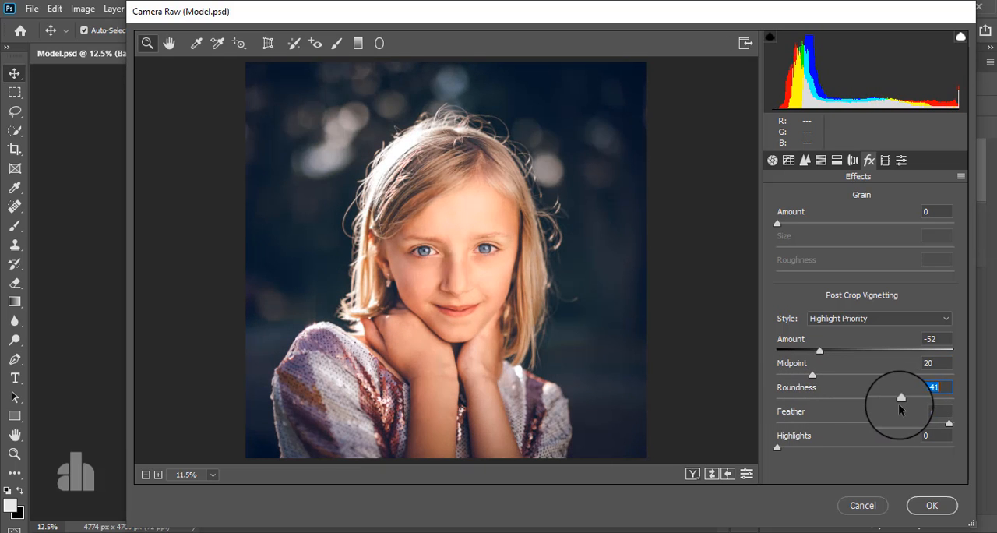
left_click_drag(820, 353, 850, 357)
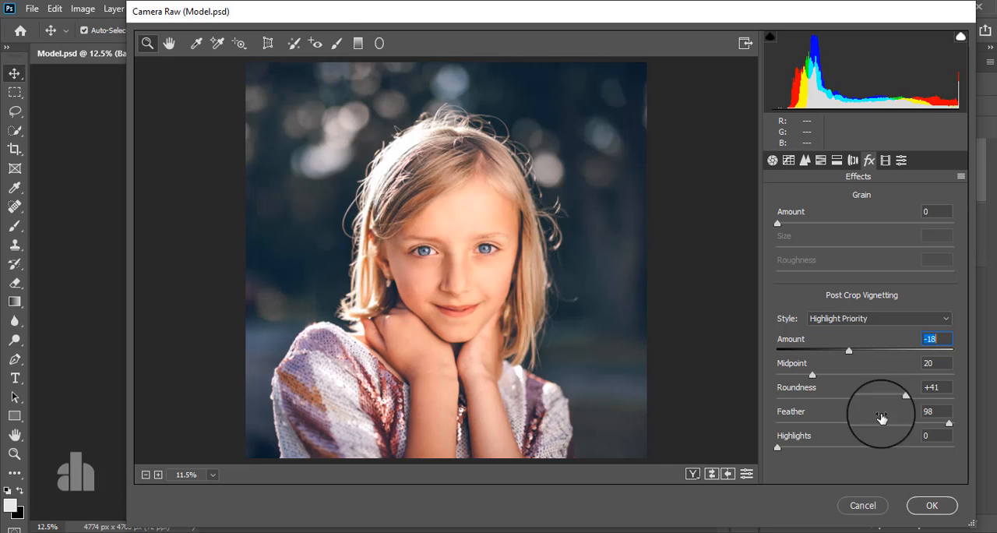
left_click(932, 507)
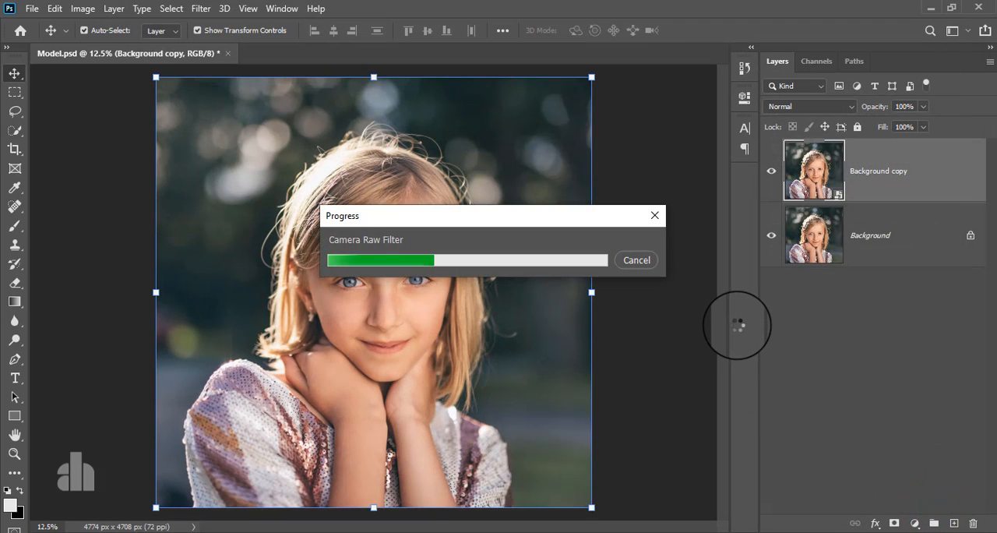
- Stamp all visible layers into a new layer on top and set its blend mode to Overlay
left_click(771, 171)
left_click(772, 171)
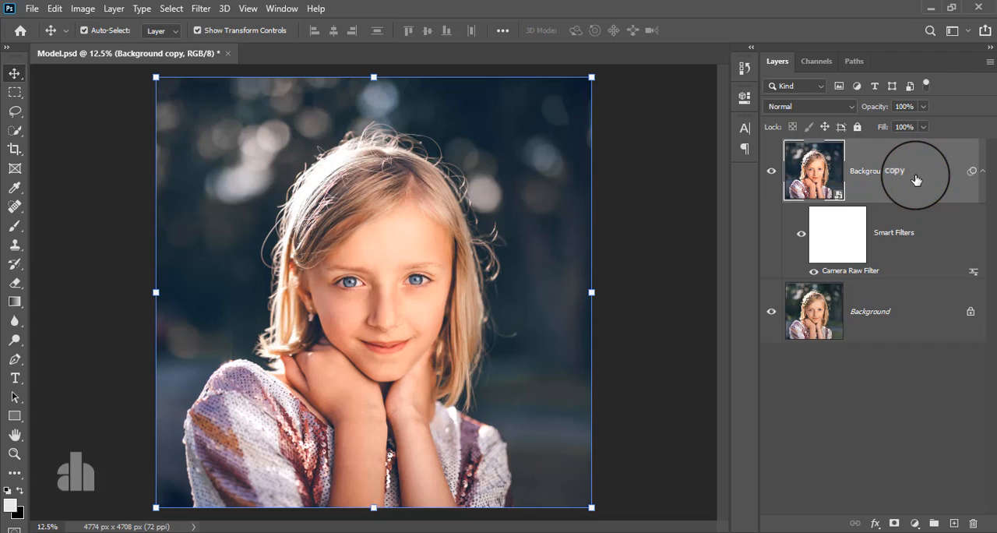
key("ctrl+shift+alt+e")
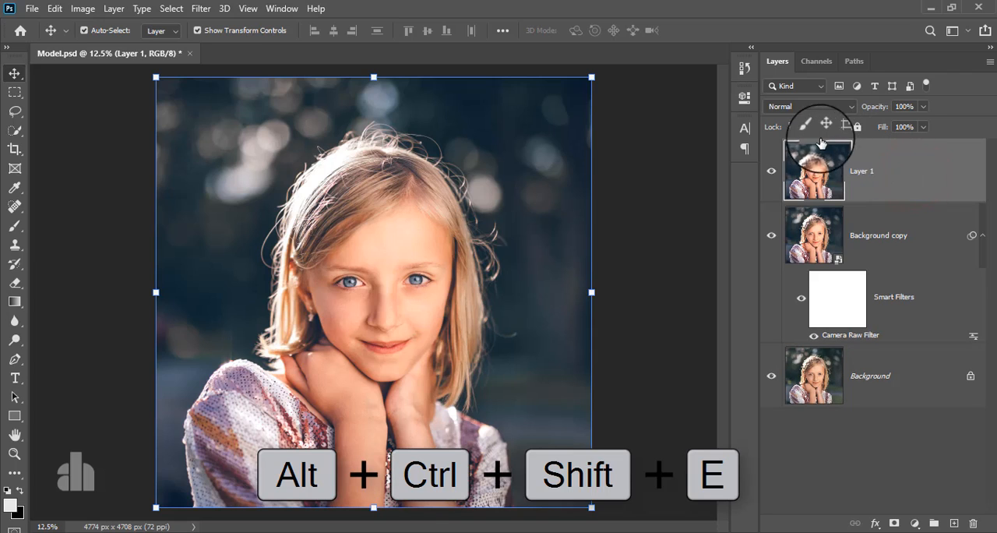
left_click(805, 107)
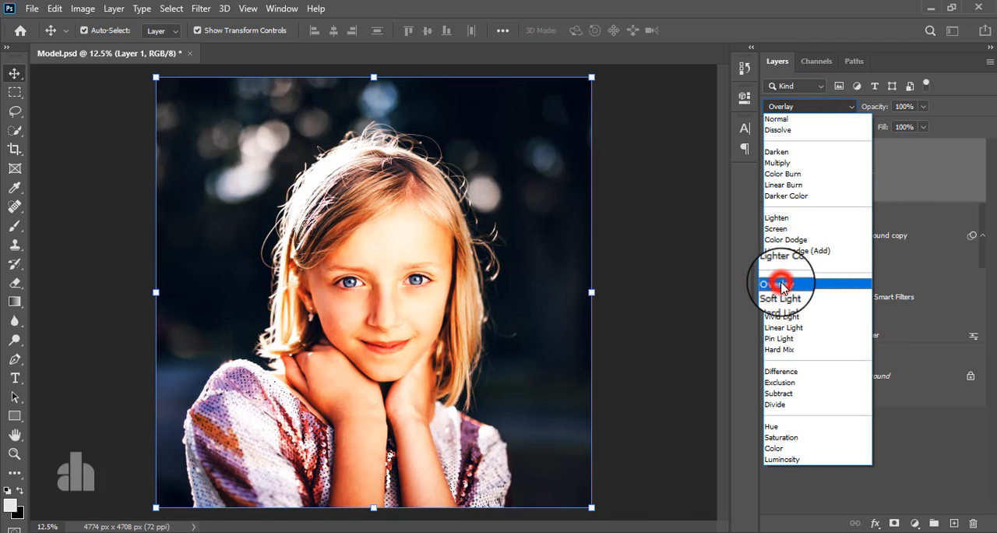
left_click(781, 285)
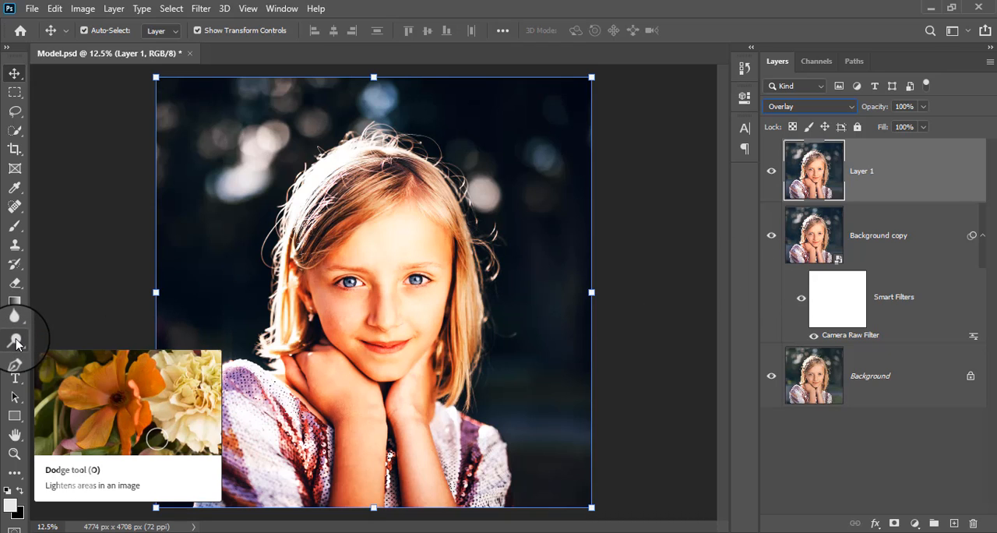
- Dodge the midtones at 50% exposure on the forehead with brush size 400, and on its side and the cheek farther from the earring with size 200
left_click_drag(16, 342, 69, 343)
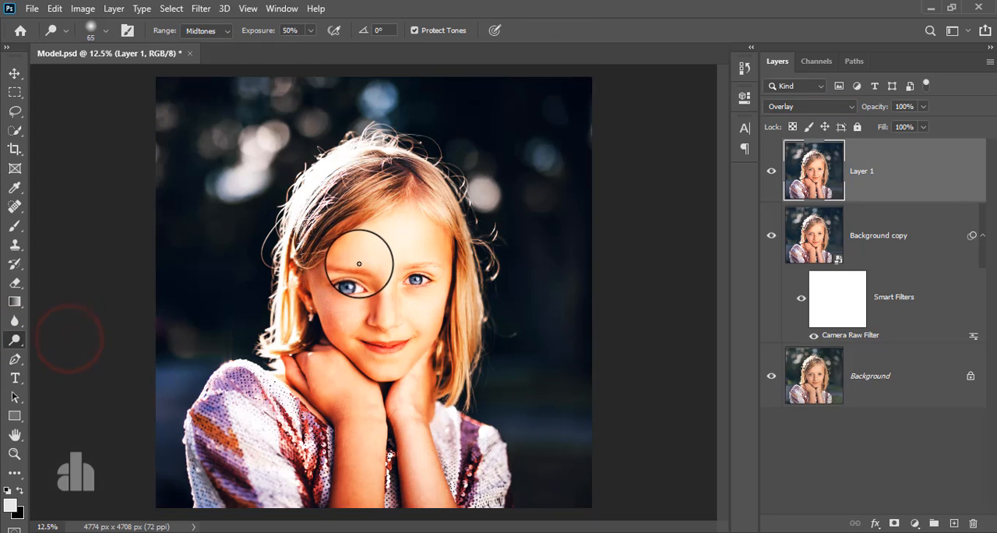
scroll(361, 264, "up", 3)
key("bracketright")
key("bracketright")
key("bracketright")
key("bracketright")
key("bracketright")
key("bracketright")
key("bracketright")
key("bracketright")
key("bracketright")
key("bracketright")
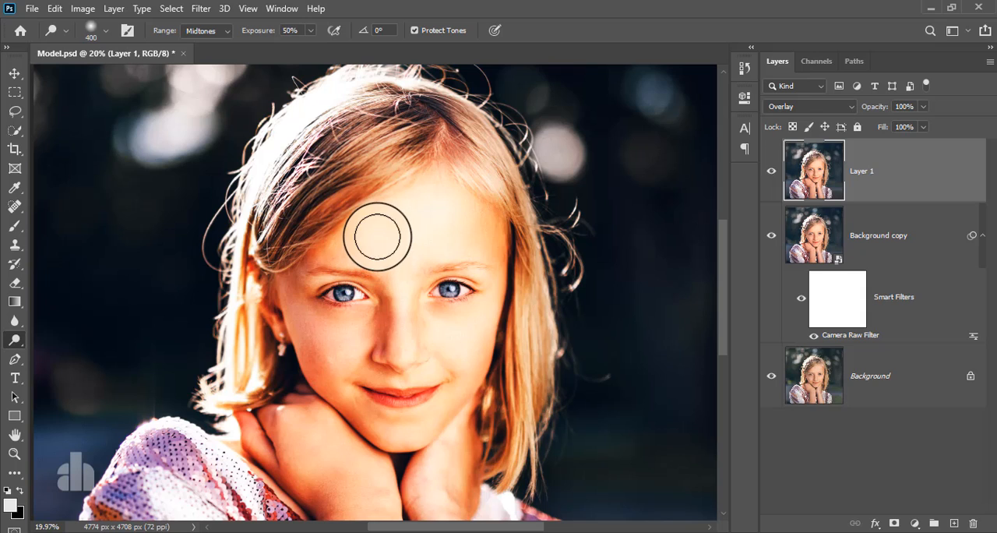
left_click_drag(382, 231, 450, 208)
mouse_move(450, 207)
left_mouse_down()
mouse_move(399, 212)
mouse_move(413, 242)
mouse_move(460, 240)
mouse_move(365, 243)
left_mouse_up()
left_click_drag(363, 242, 354, 243)
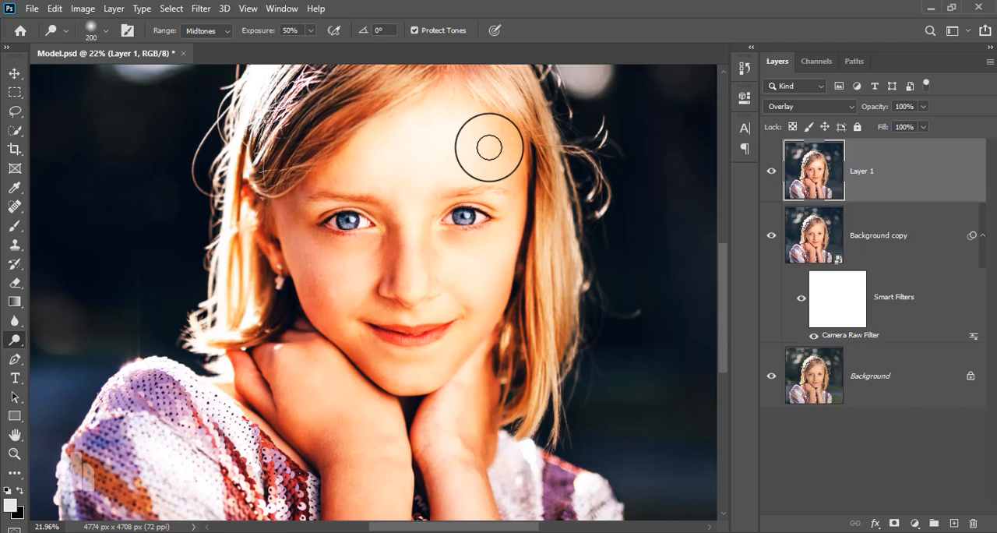
left_click_drag(489, 147, 507, 161)
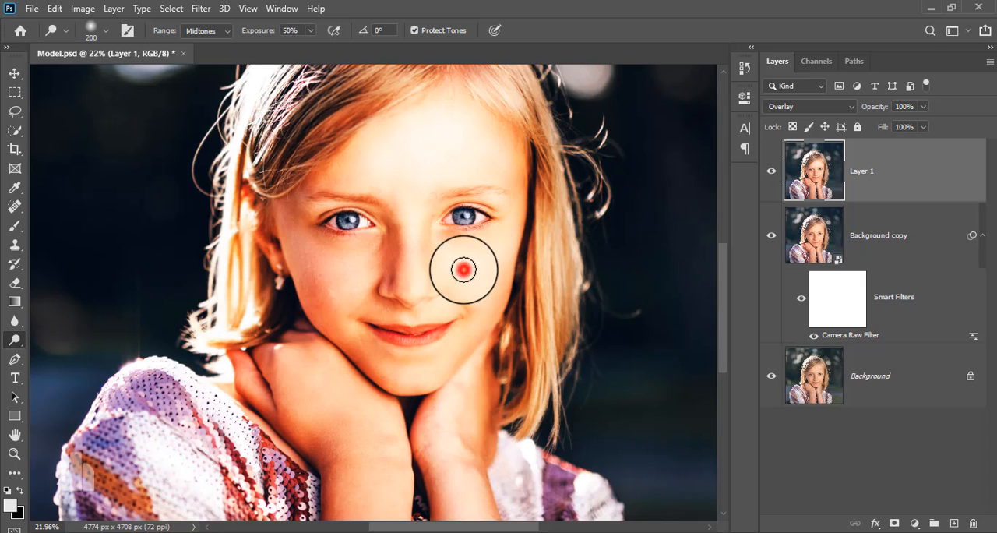
mouse_move(463, 269)
left_mouse_down()
mouse_move(485, 272)
mouse_move(505, 252)
left_mouse_up()
- Lower the Dodge exposure to 18% and lighten the cheek near the earring and the nose, reducing the brush size to 150 for the nose
left_click(309, 29)
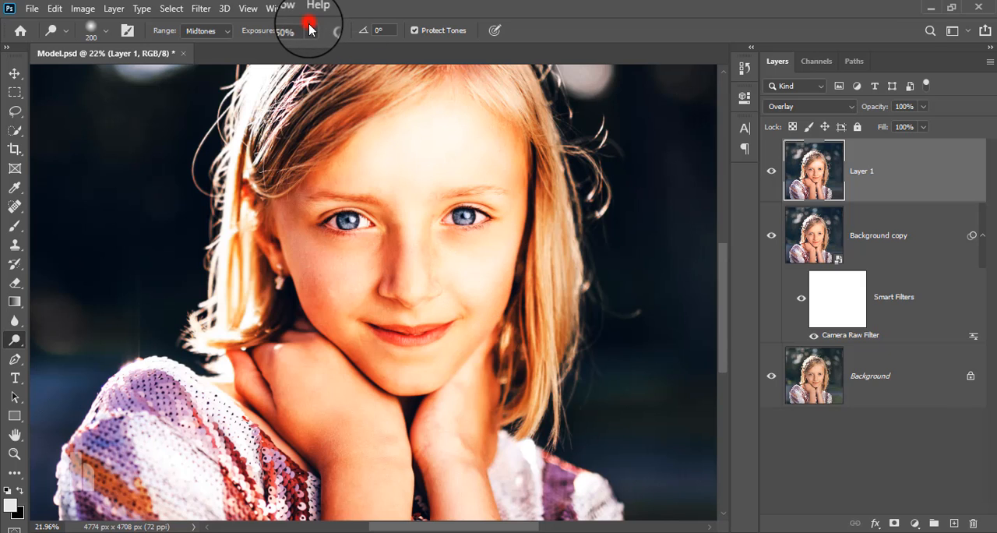
left_click_drag(309, 30, 290, 46)
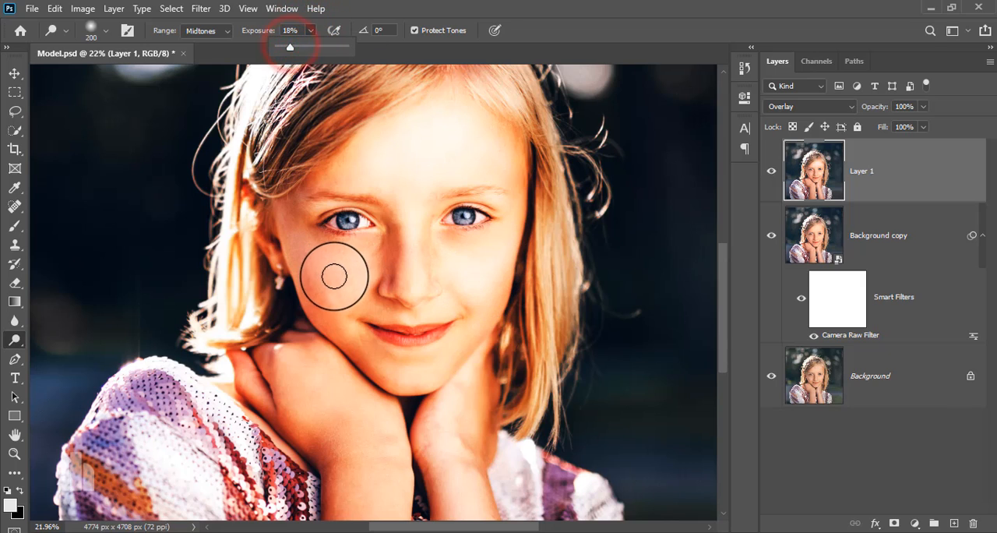
mouse_move(335, 275)
left_mouse_down()
mouse_move(355, 294)
mouse_move(332, 303)
mouse_move(315, 283)
mouse_move(391, 397)
mouse_move(387, 370)
mouse_move(425, 378)
mouse_move(455, 359)
mouse_move(454, 347)
mouse_move(438, 371)
mouse_move(429, 310)
mouse_move(497, 269)
mouse_move(410, 207)
mouse_move(414, 285)
left_mouse_up()
key("bracketleft")
left_click_drag(410, 206, 410, 289)
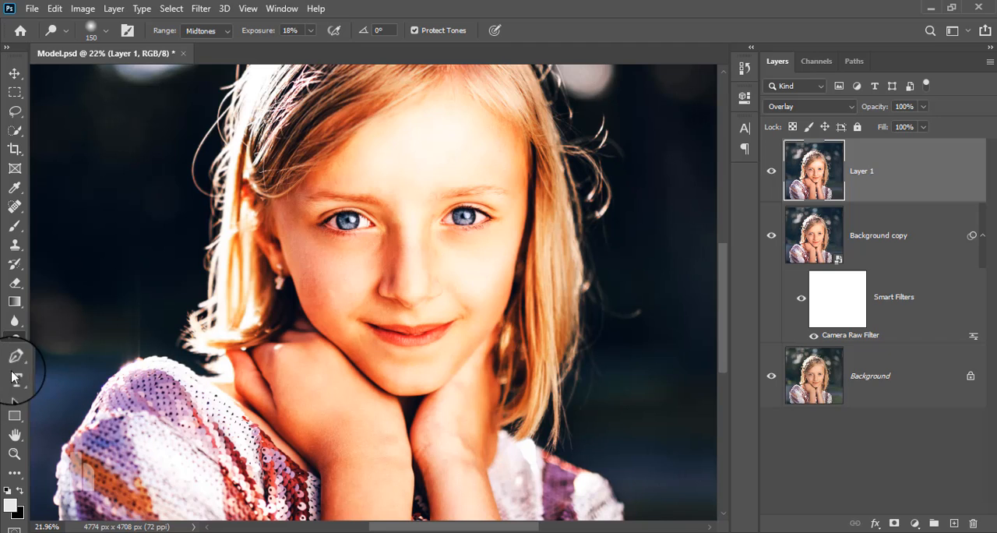
- Burn the midtones at 50% exposure on the hair beside the earring with brush size 700, and at the mouth corner with size 300
left_click(14, 346)
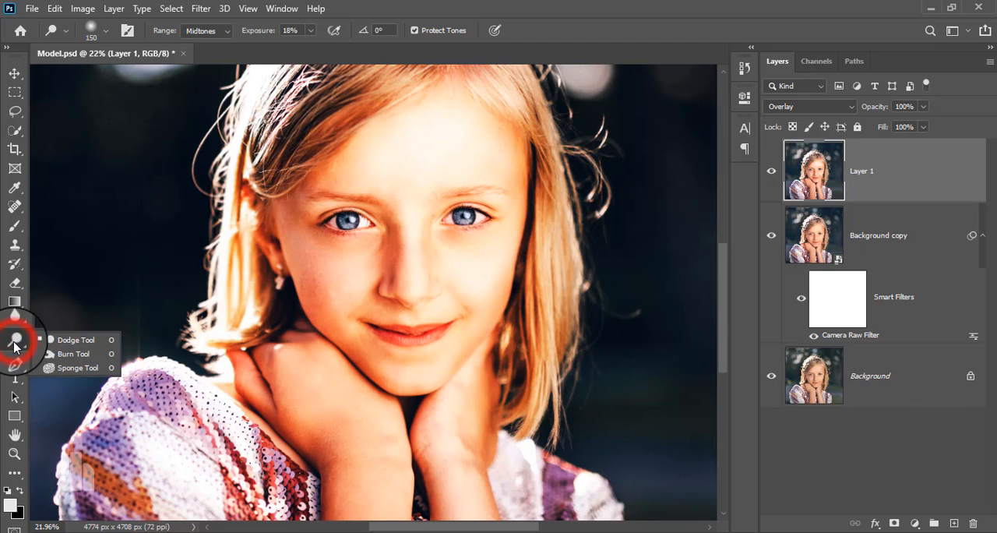
left_click(71, 354)
scroll(247, 304, "down", 2)
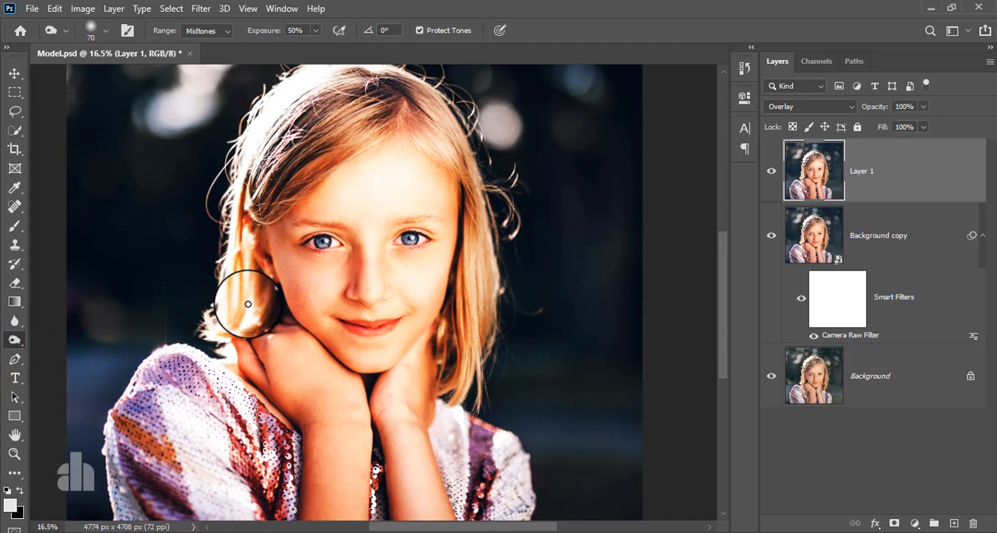
key("]")
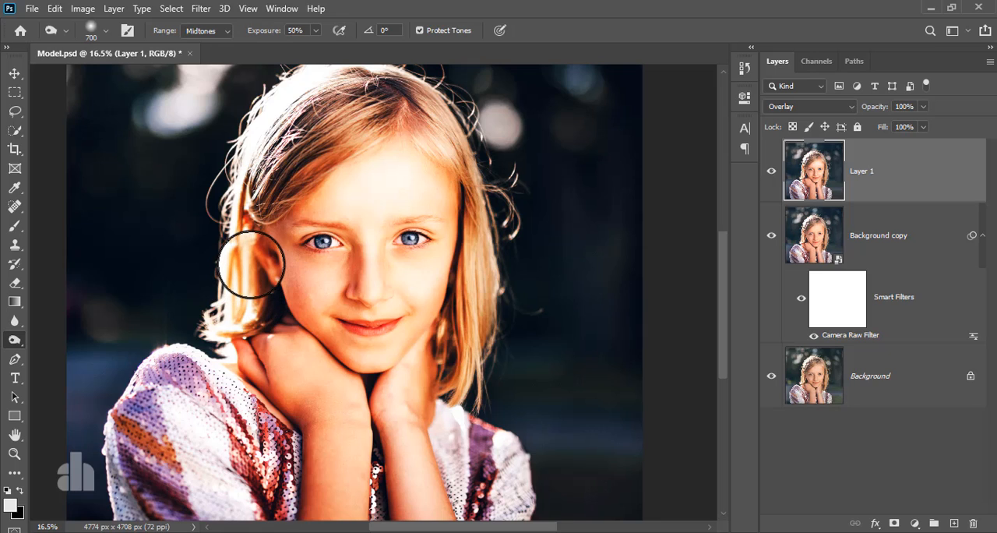
left_click_drag(250, 265, 258, 353)
key("[")
key("[")
key("[")
key("[")
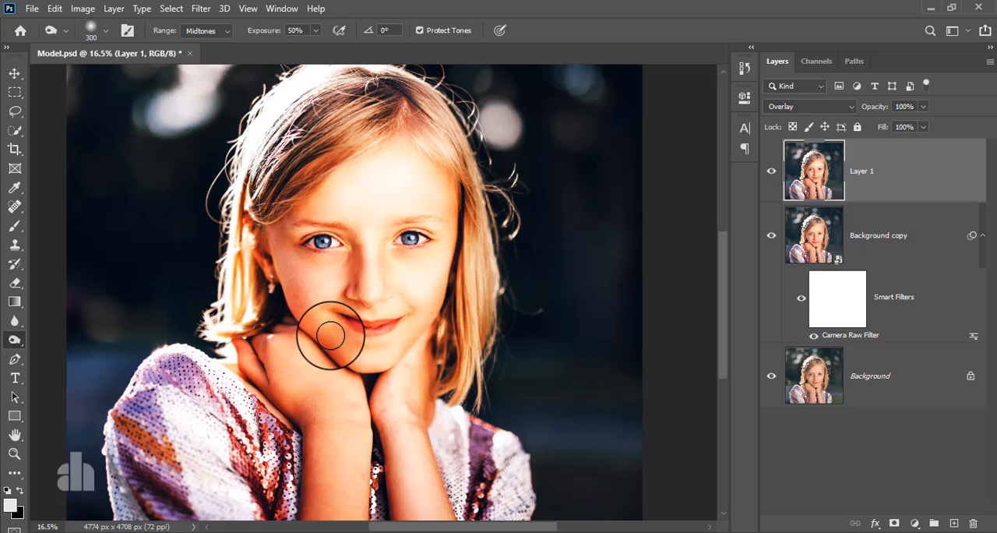
left_click(346, 322)
- Burn the corners of both eyes with brush size 200, and darken both eyebrows with brush size 100
scroll(358, 319, "up", 2)
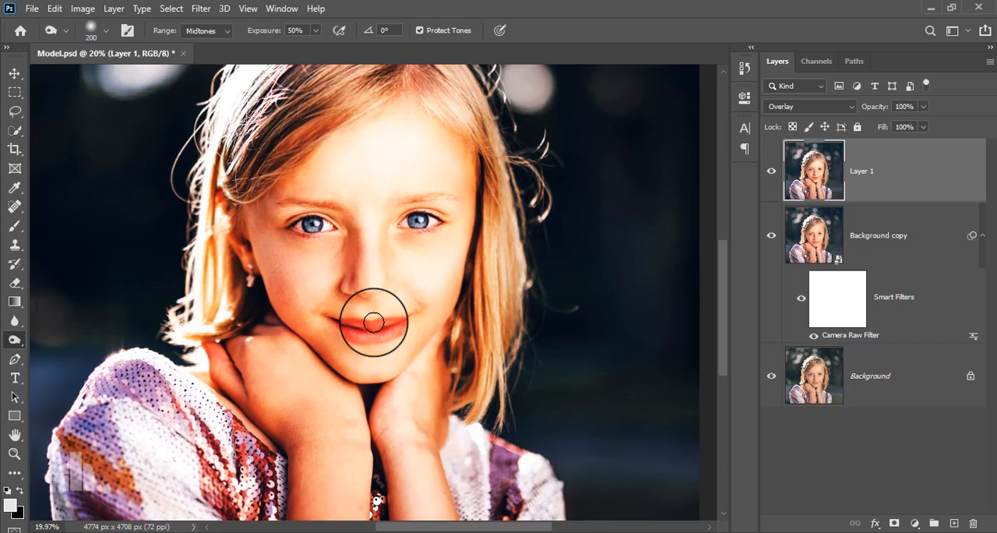
left_click(287, 206)
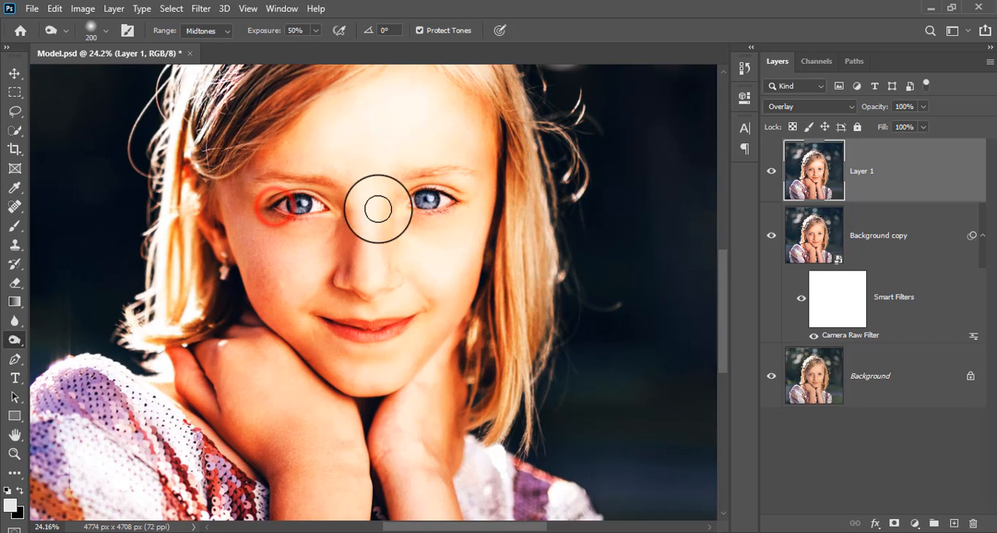
left_click(414, 202)
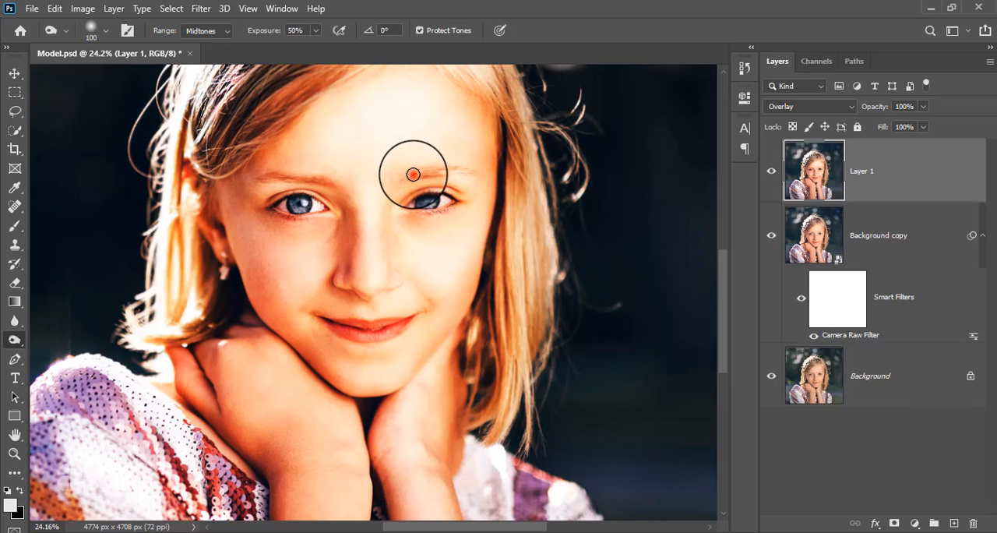
left_click_drag(413, 174, 479, 172)
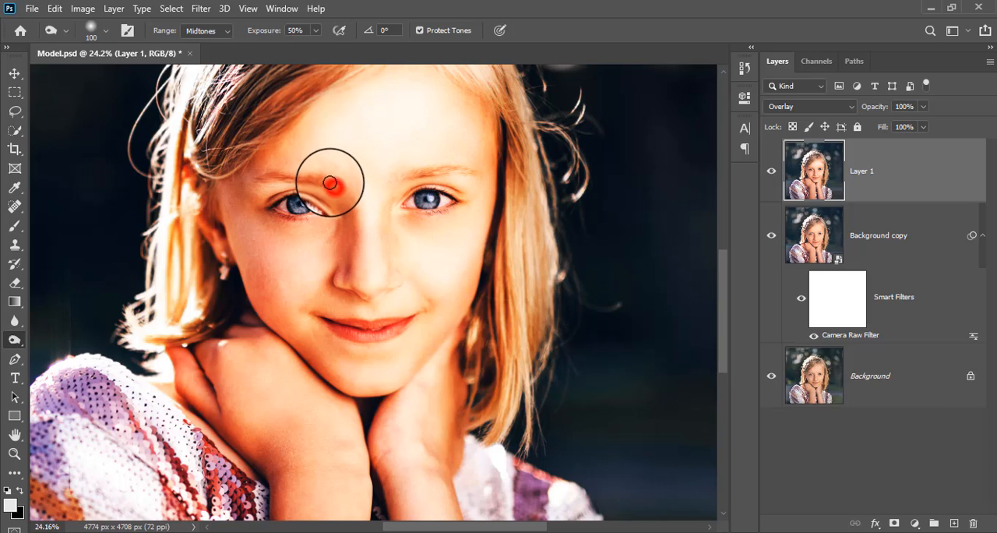
left_click_drag(331, 183, 260, 178)
- Burn the shadow side of the nose and the lips with brush size 175
key("]")
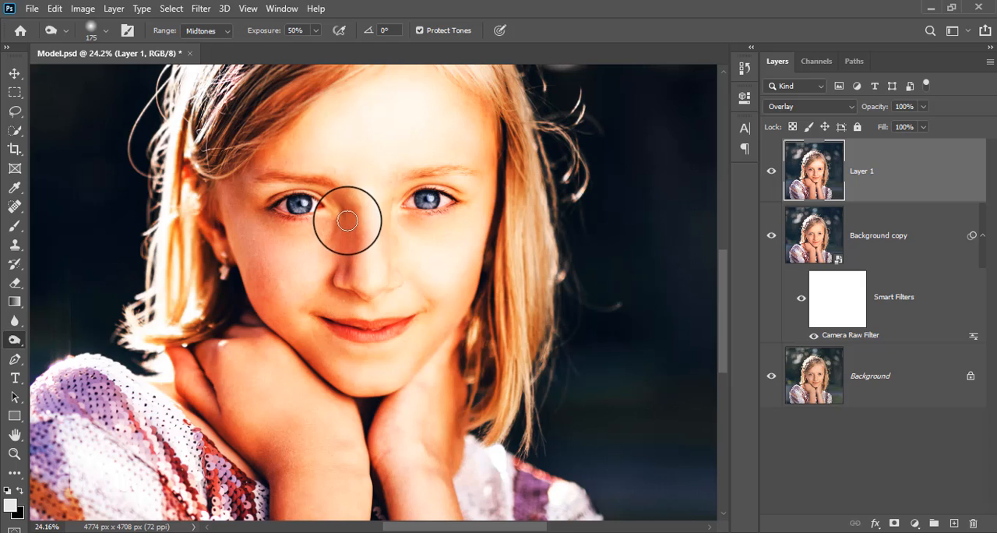
mouse_move(348, 220)
left_mouse_down()
mouse_move(340, 290)
mouse_move(406, 296)
left_mouse_up()
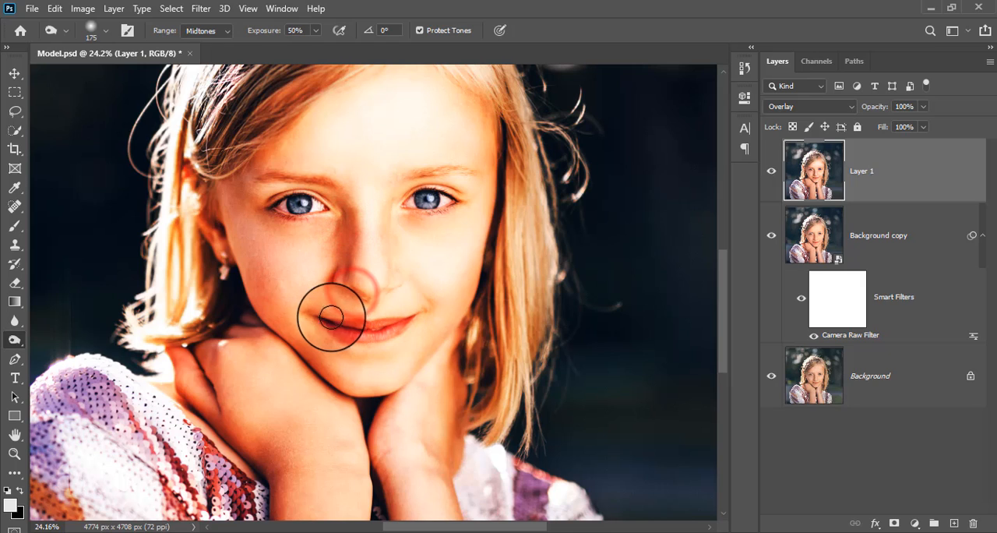
mouse_move(294, 307)
left_mouse_down()
mouse_move(361, 325)
mouse_move(423, 303)
left_mouse_up()
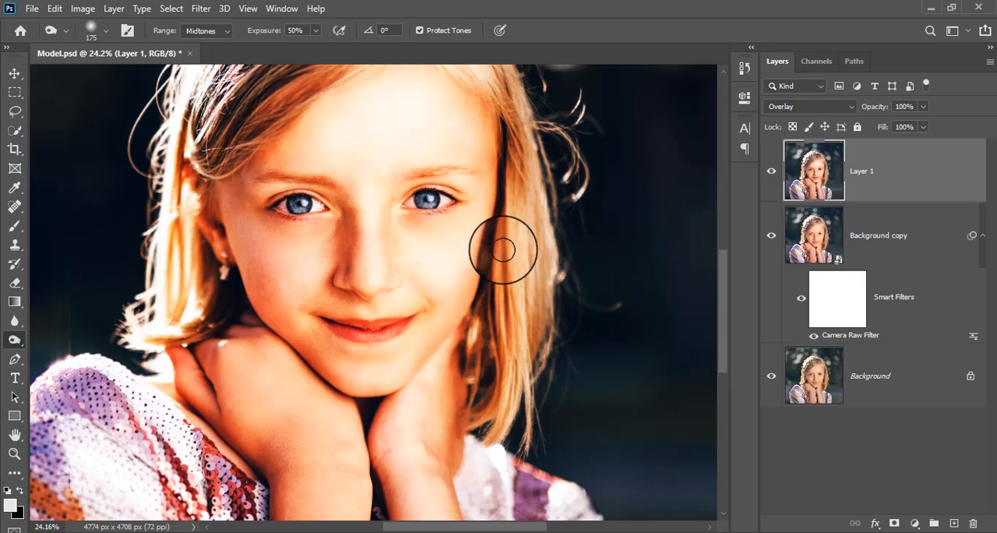
- Burn the hair framing the face opposite the earring with brush size 175, and the temple above the earring with brush size 400
mouse_move(510, 148)
left_mouse_down()
mouse_move(487, 375)
mouse_move(484, 365)
left_mouse_up()
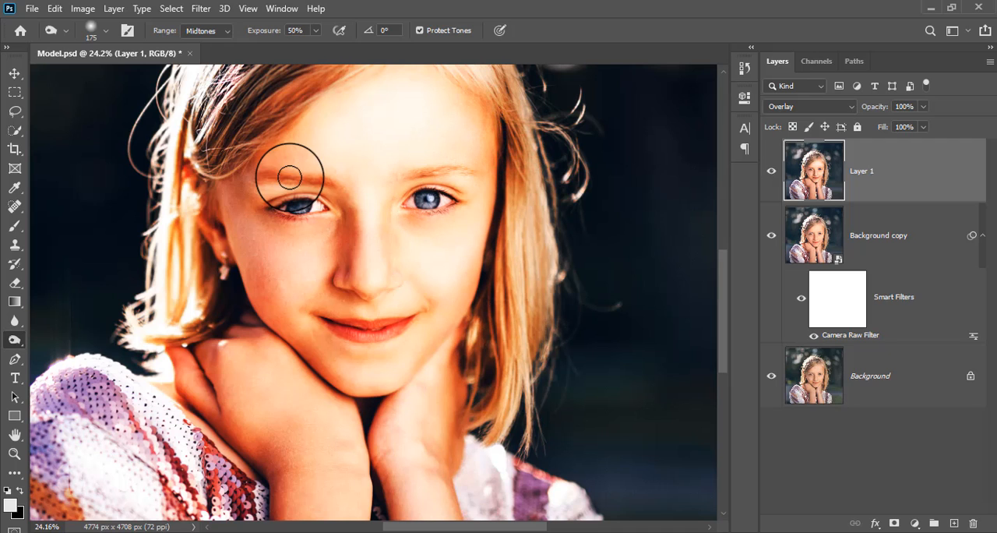
key("bracketright")
key("bracketright")
key("bracketright")
key("bracketright")
mouse_move(238, 167)
left_mouse_down()
mouse_move(213, 244)
mouse_move(208, 306)
mouse_move(224, 189)
left_mouse_up()
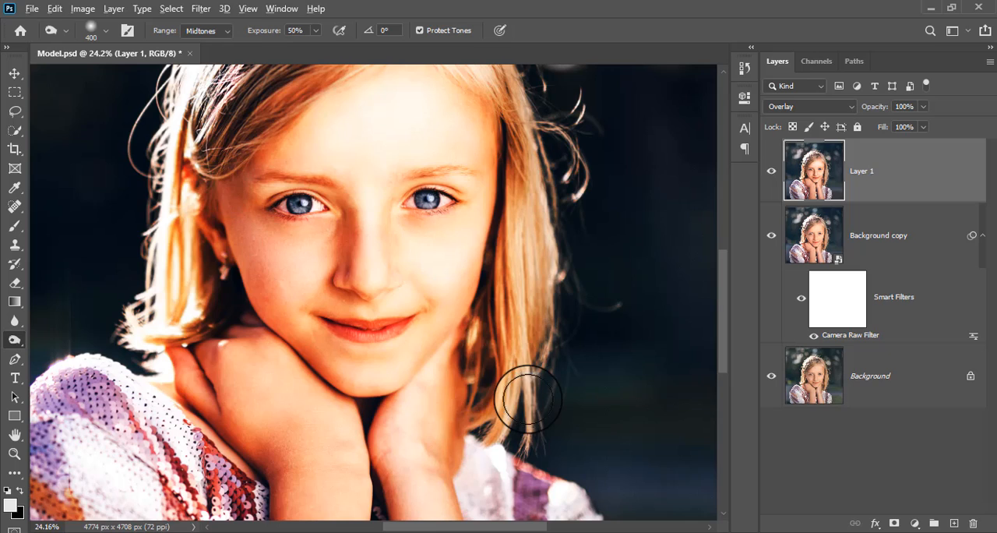
- Compare the portrait with Layer 1 hidden and shown to check the dodging and burning
scroll(525, 396, "down", 2)
scroll(525, 397, "down", 2)
scroll(351, 363, "up", 1)
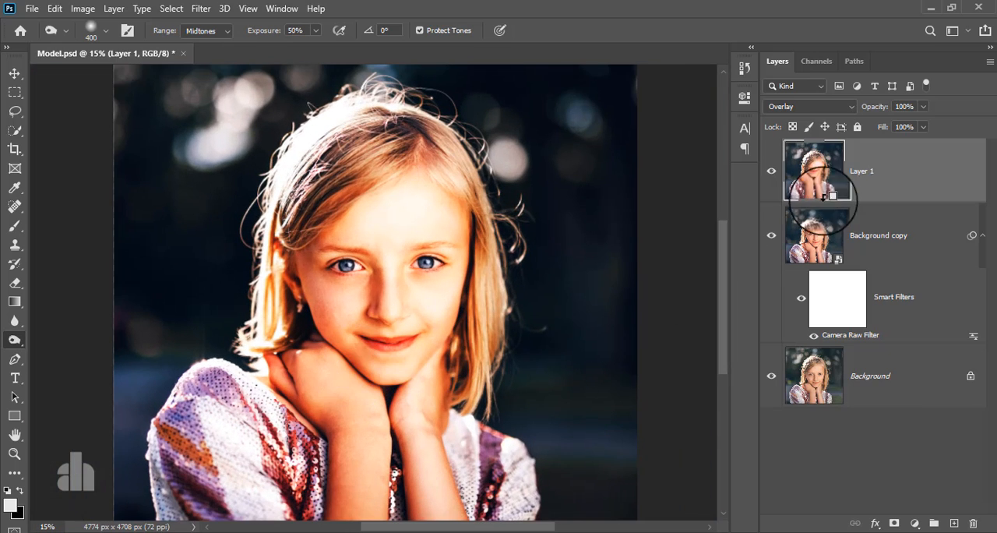
left_click(771, 171)
left_click(771, 172)
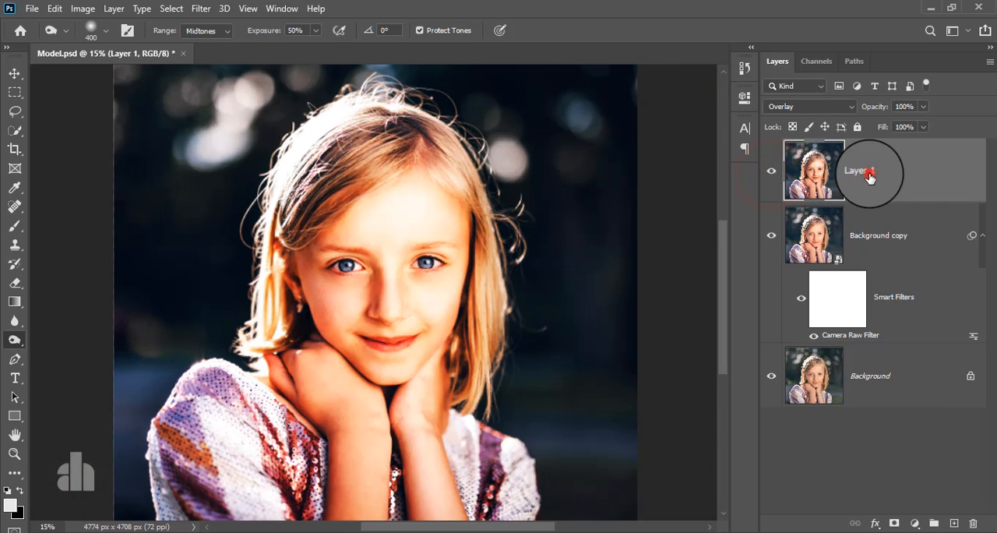
- Try the Soft Light blend mode on Layer 1, comparing the image with the layer hidden and shown
scroll(372, 312, "up", 1)
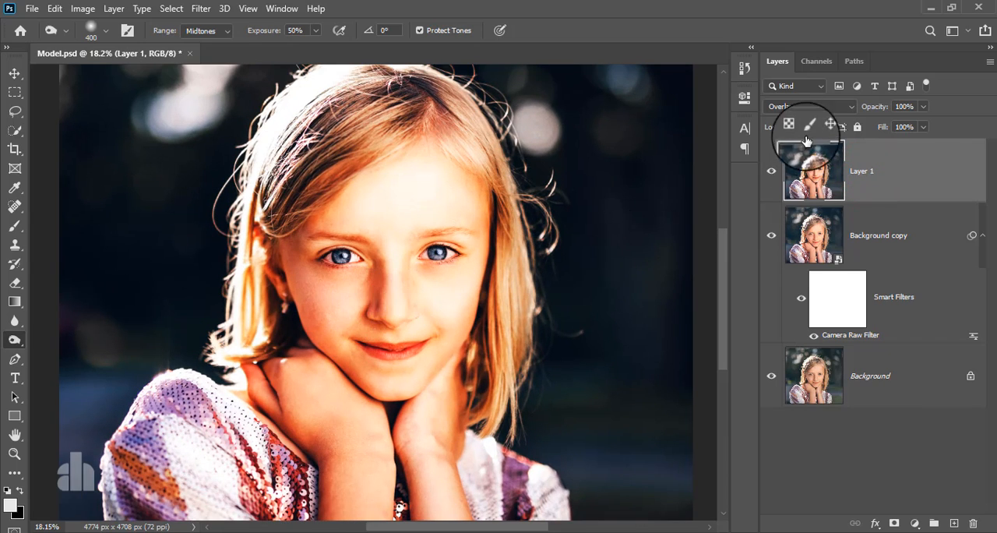
left_click(800, 106)
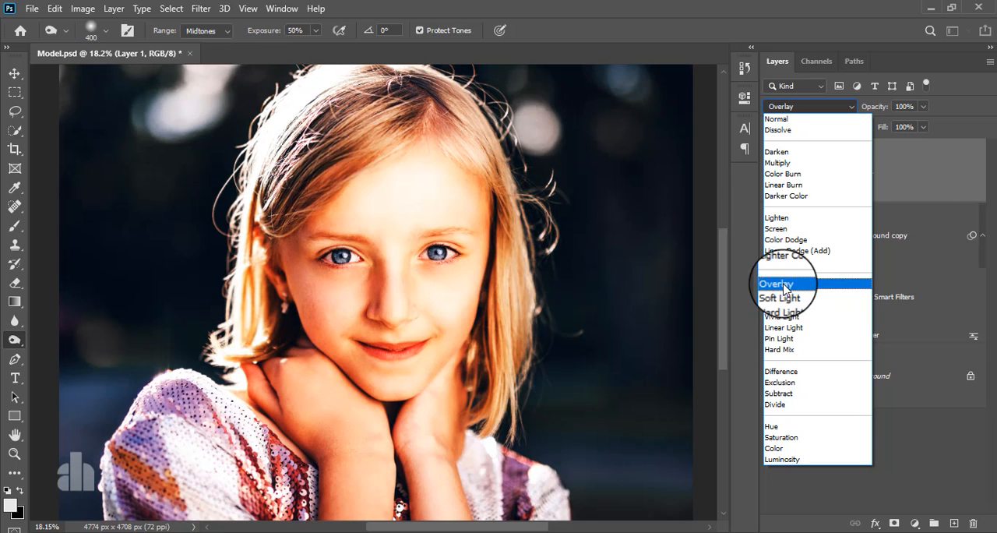
left_click(785, 296)
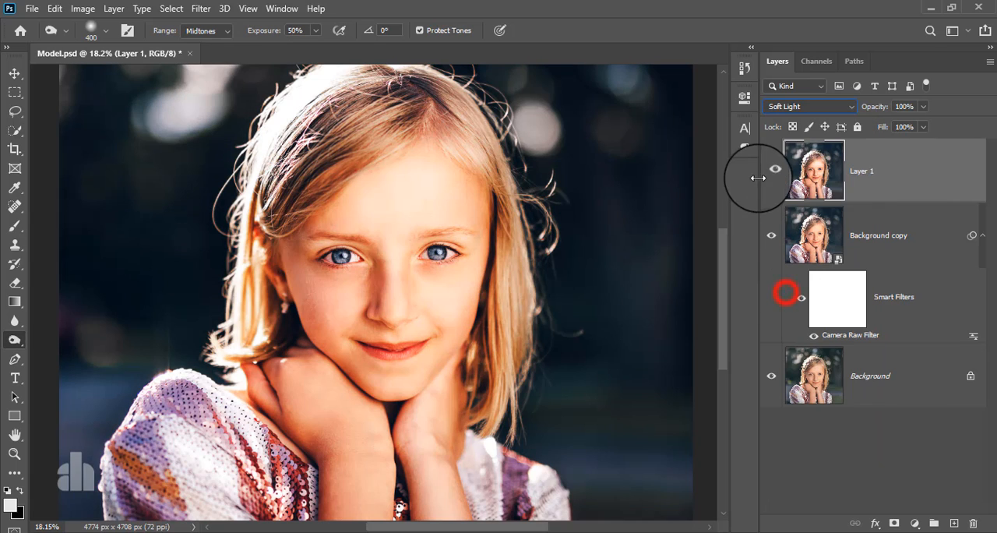
left_click(771, 172)
left_click(771, 171)
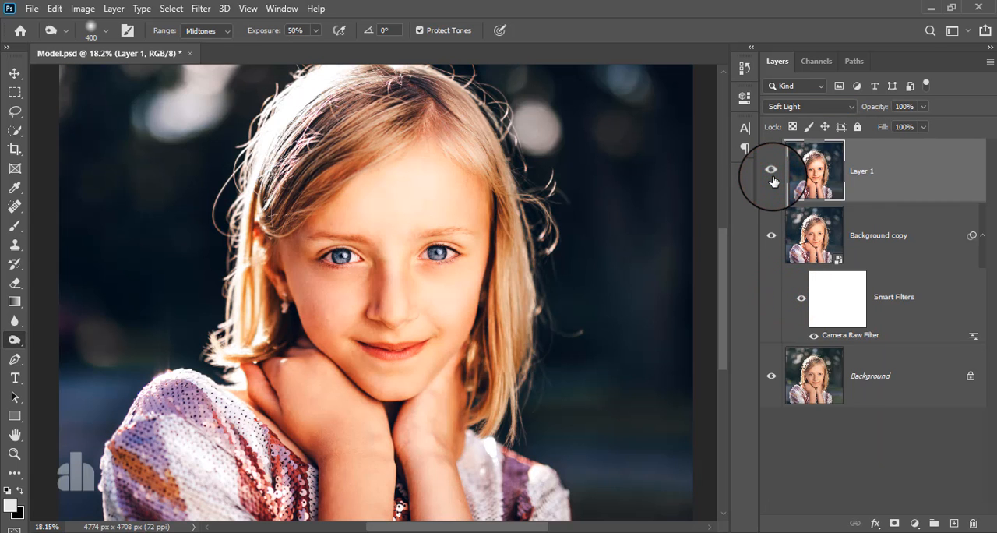
left_click(771, 172)
left_click(771, 172)
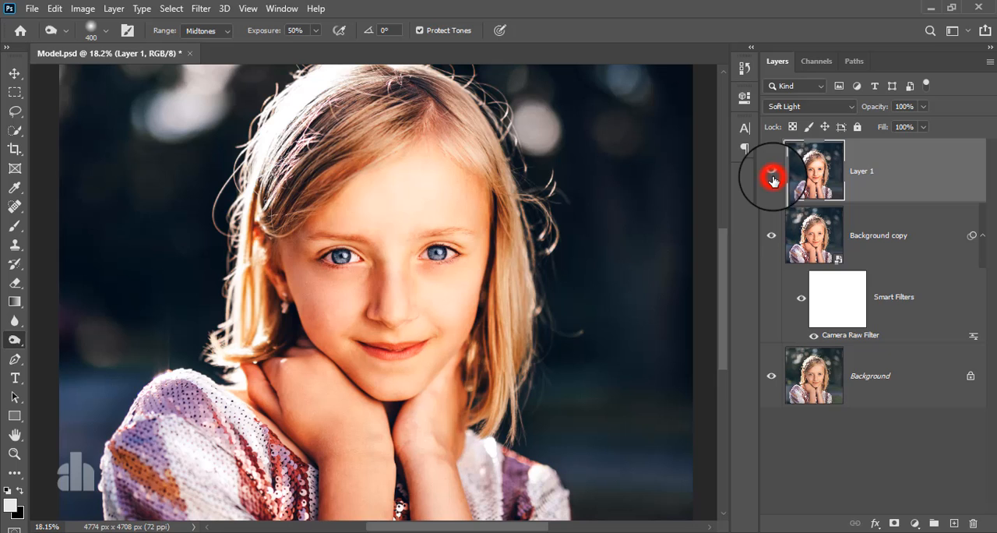
- Set Layer 1's blend mode back to Overlay and activate the Move tool with that layer selected
left_click(775, 105)
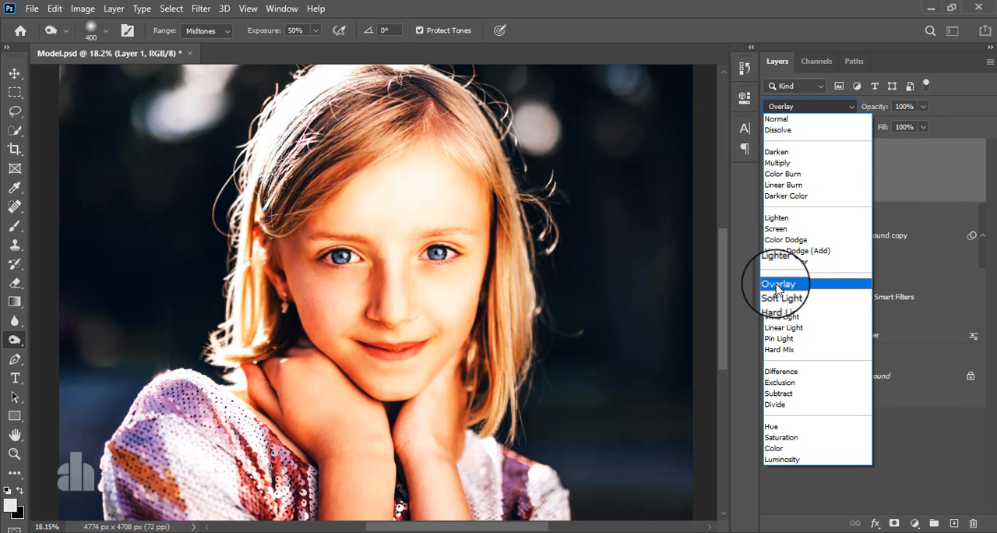
left_click(778, 284)
left_click(885, 185)
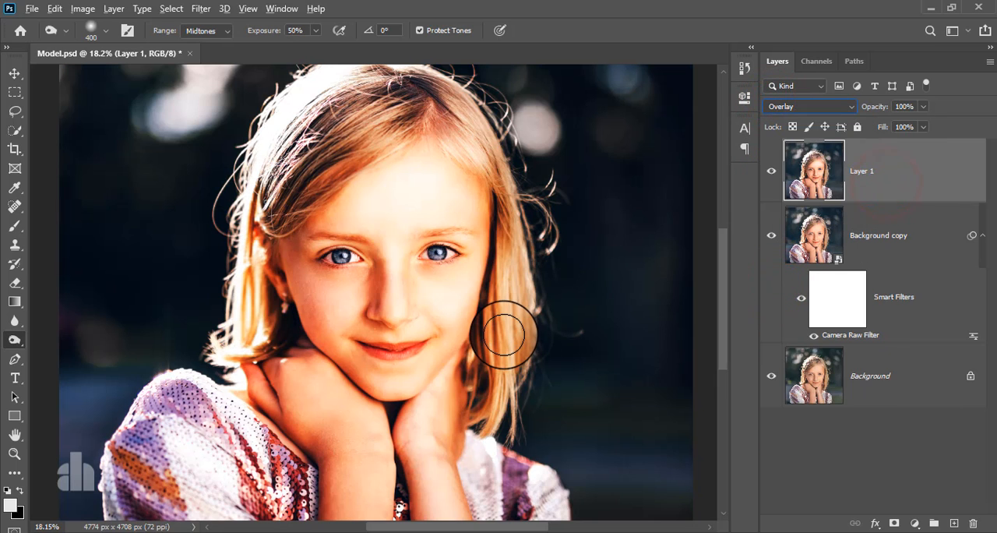
left_click(14, 73)
left_click(870, 179)
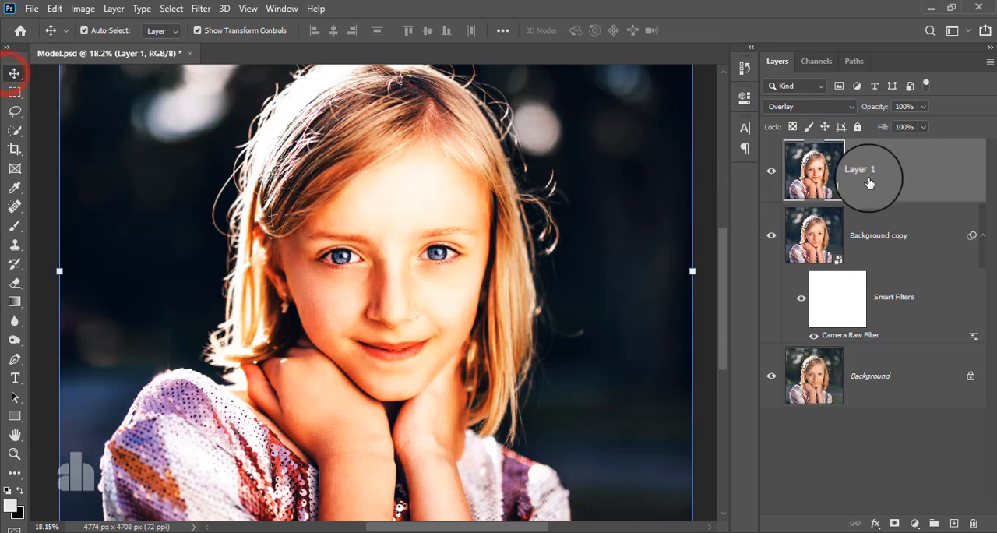
left_click(871, 177)
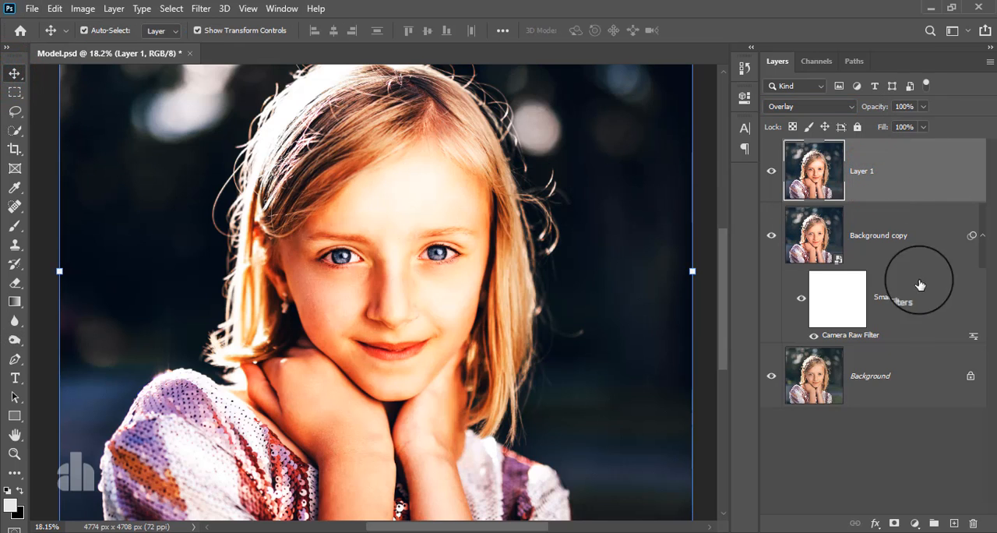
- Add a layer mask to Layer 1 and invert it to black
left_click(894, 524)
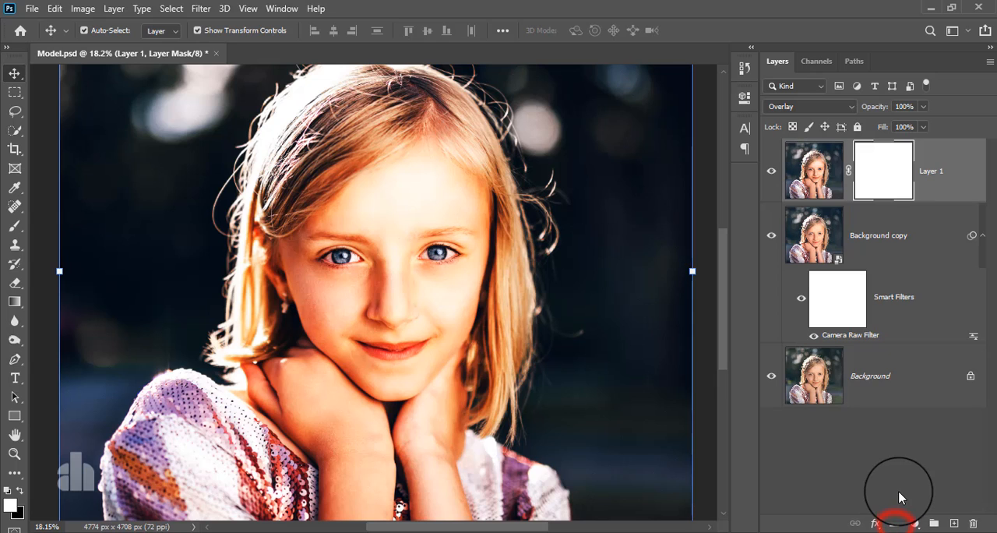
key("ctrl+i")
key("ctrl+i")
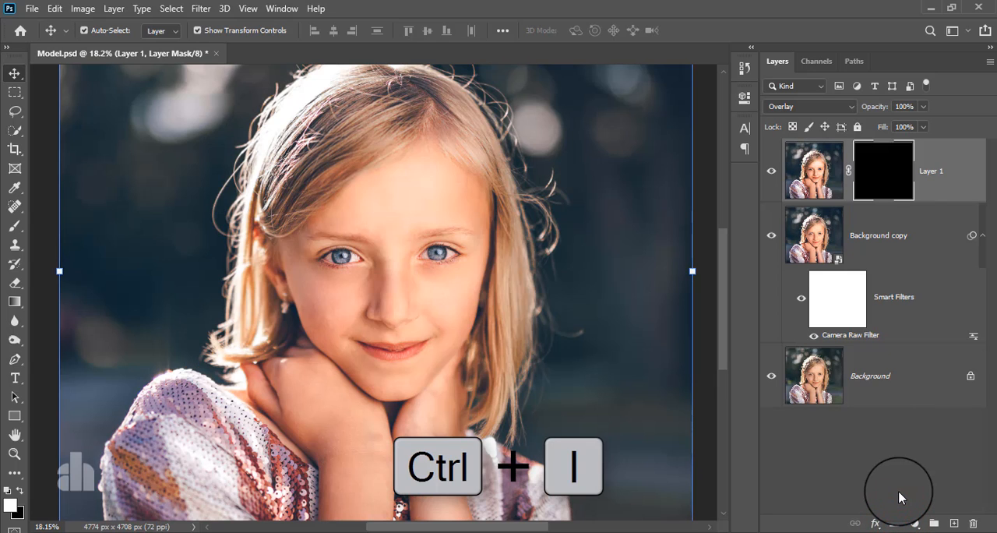
- Paint white on Layer 1's mask over the girl's face, hair, arms and dress with a soft 1200 px brush
key("ctrl+minus")
key("ctrl+minus")
key("ctrl+minus")
scroll(361, 301, "up", 1)
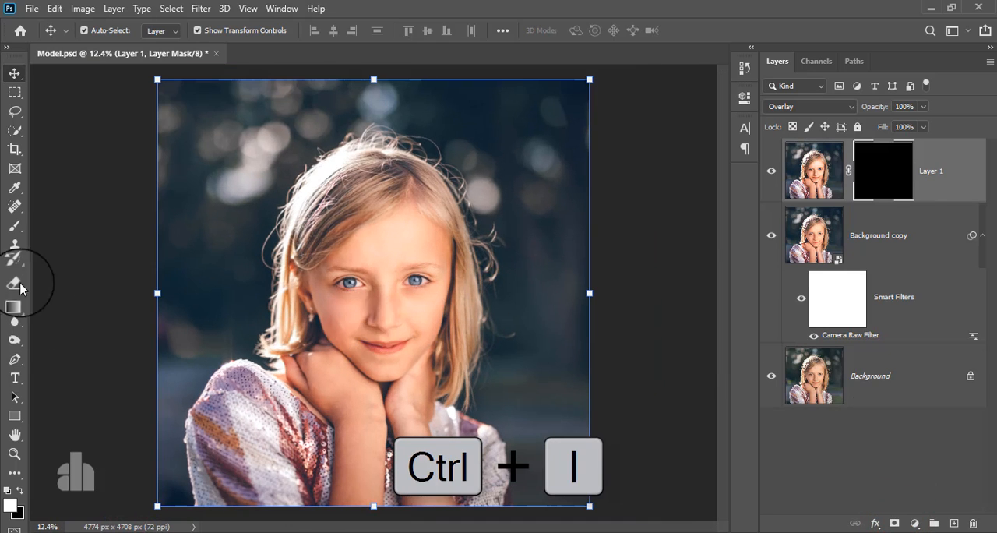
left_click(13, 228)
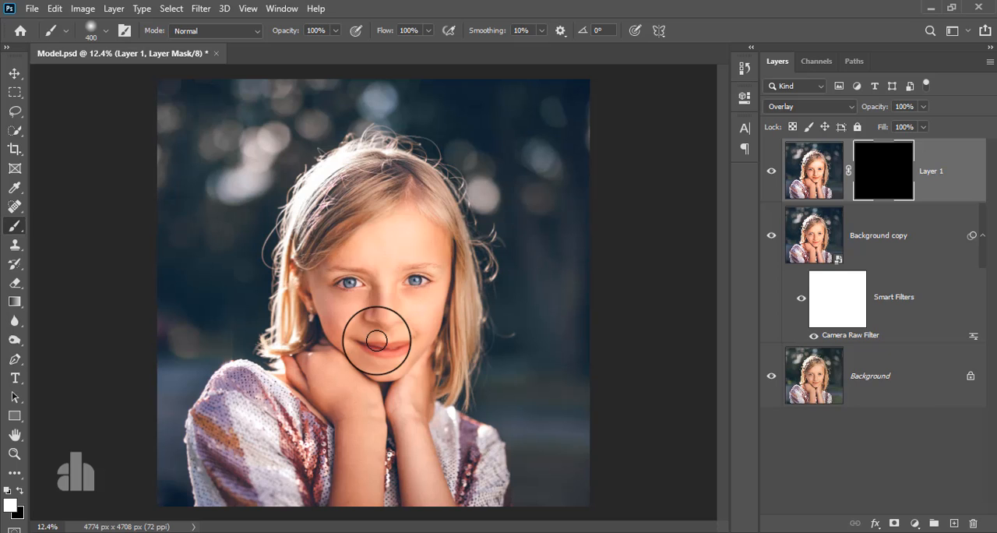
key("bracketright")
key("bracketright")
key("bracketright")
key("bracketright")
key("bracketright")
key("bracketright")
key("bracketright")
key("bracketright")
left_click_drag(361, 271, 359, 314)
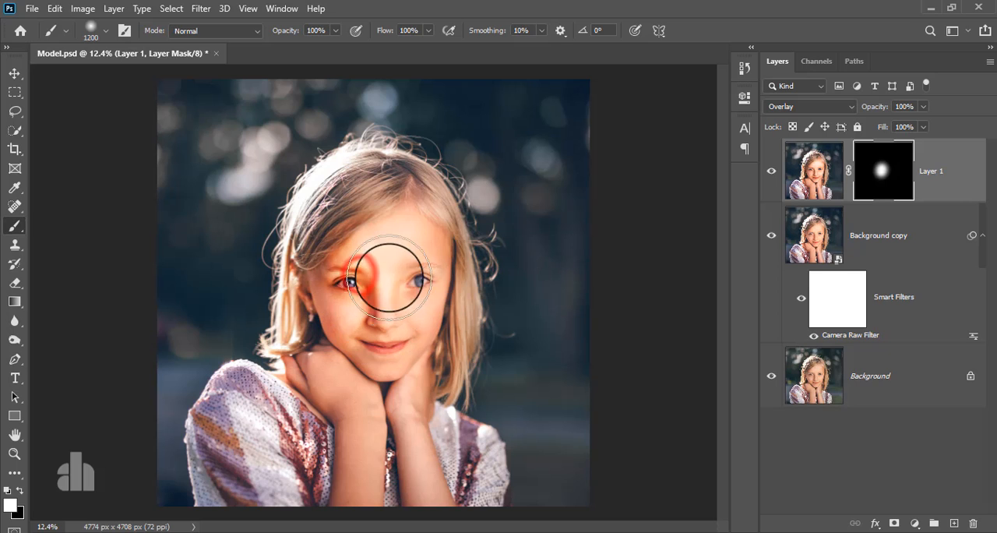
mouse_move(389, 278)
left_mouse_down()
mouse_move(405, 300)
mouse_move(396, 331)
mouse_move(408, 254)
mouse_move(413, 287)
mouse_move(390, 362)
mouse_move(351, 333)
mouse_move(371, 370)
mouse_move(361, 350)
mouse_move(345, 387)
mouse_move(360, 499)
mouse_move(381, 410)
mouse_move(401, 397)
mouse_move(414, 496)
mouse_move(432, 261)
mouse_move(437, 298)
mouse_move(409, 276)
mouse_move(387, 187)
mouse_move(315, 250)
mouse_move(327, 366)
mouse_move(365, 308)
mouse_move(394, 210)
mouse_move(434, 265)
mouse_move(443, 417)
mouse_move(314, 374)
mouse_move(321, 470)
mouse_move(283, 403)
mouse_move(372, 497)
mouse_move(432, 453)
mouse_move(468, 477)
mouse_move(465, 462)
mouse_move(438, 496)
mouse_move(291, 418)
mouse_move(260, 446)
mouse_move(273, 484)
mouse_move(260, 463)
left_mouse_up()
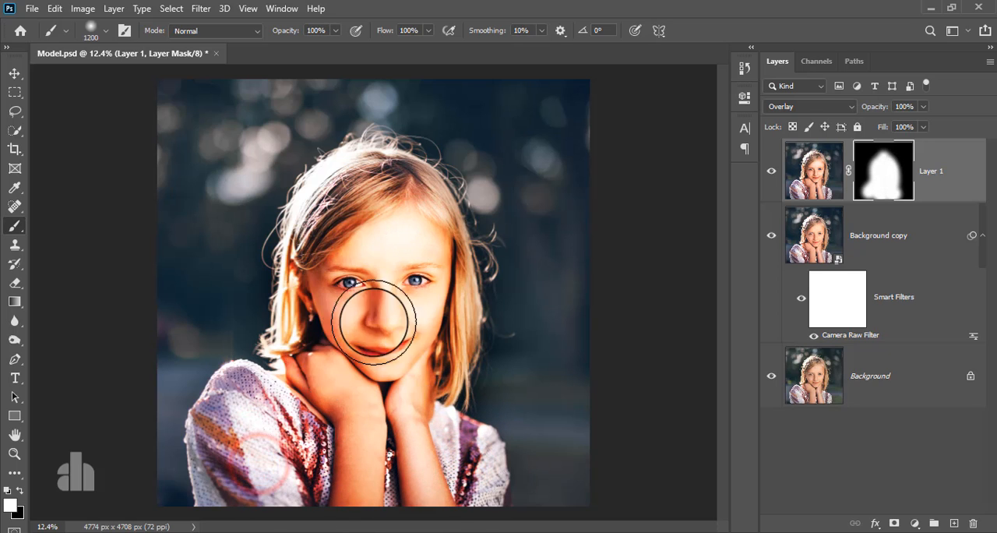
left_click(392, 303)
left_click(416, 238)
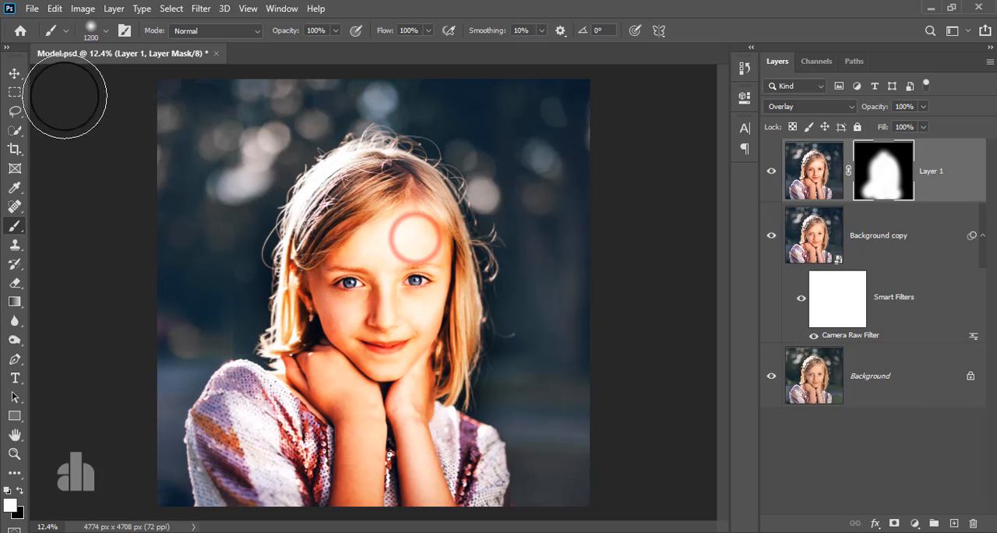
left_click(14, 72)
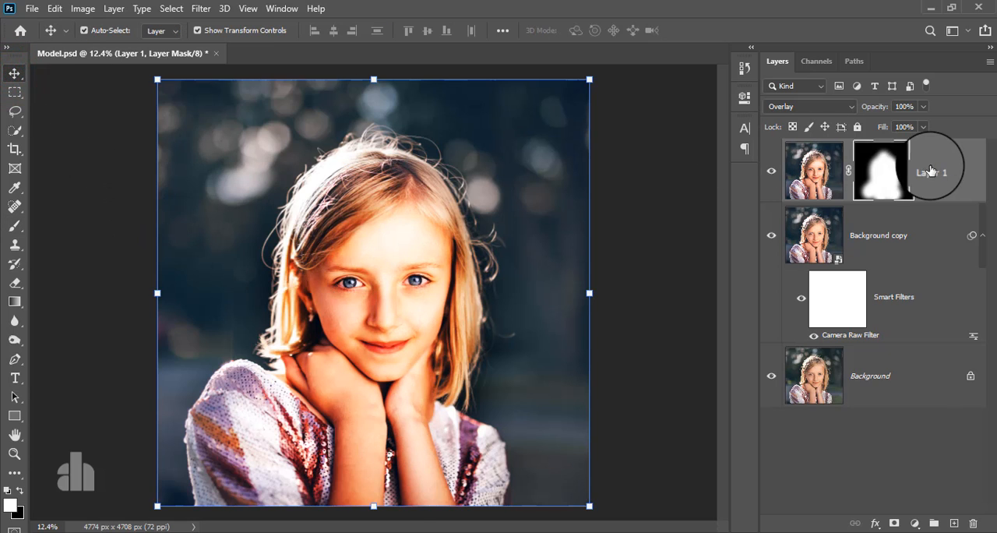
left_click(930, 170)
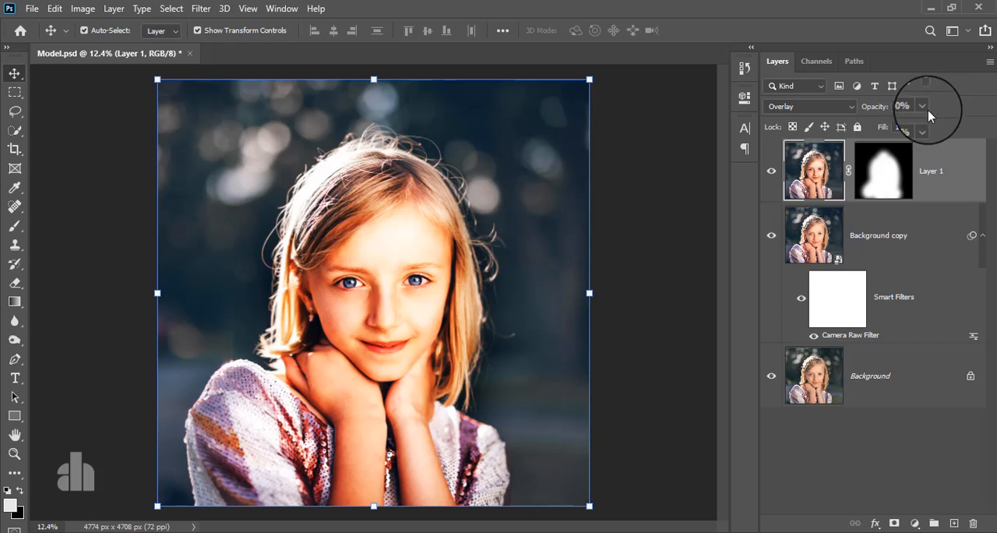
- Touch up Layer 1's mask in white over the sleeve and forearms along the photo's lower edge
left_click(883, 171)
left_click(14, 225)
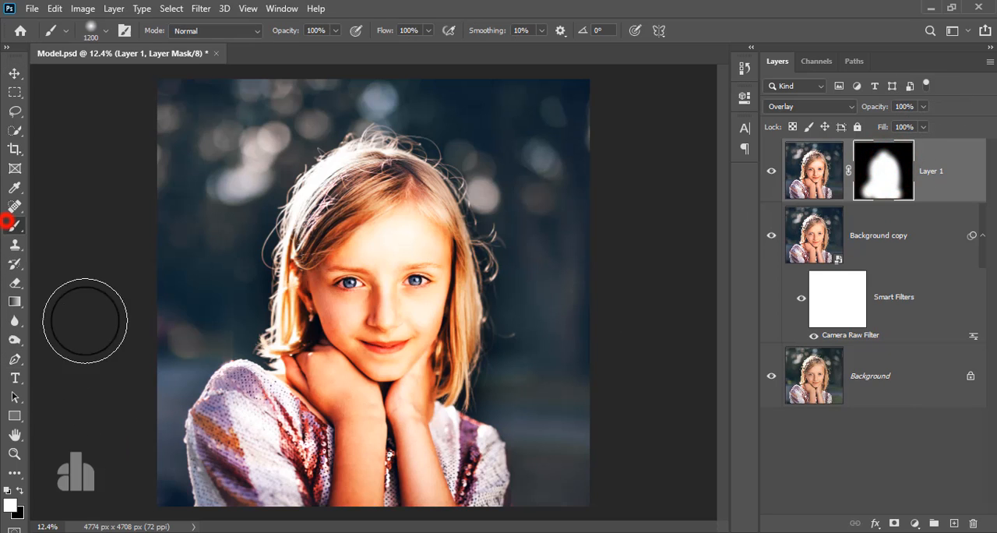
left_click(297, 493)
left_click(429, 492)
left_click(298, 492)
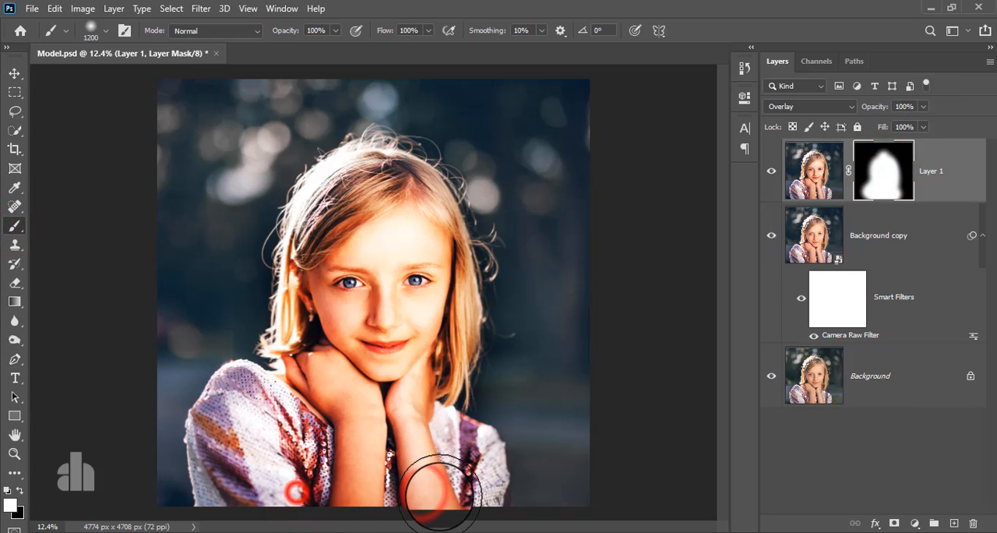
left_click(428, 495)
left_click(241, 503)
left_click(427, 494)
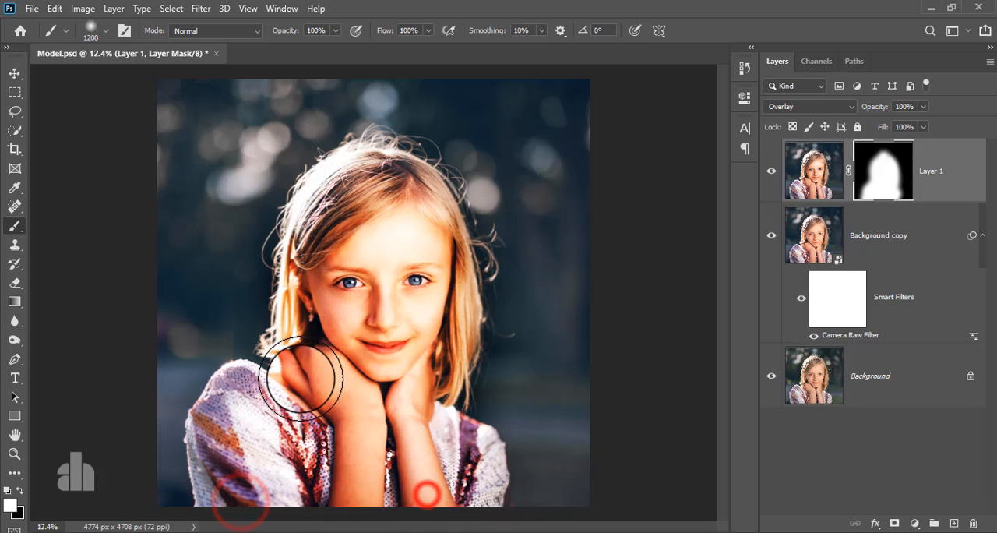
- Lower Layer 1's opacity to 38%
left_click(14, 72)
left_click(951, 166)
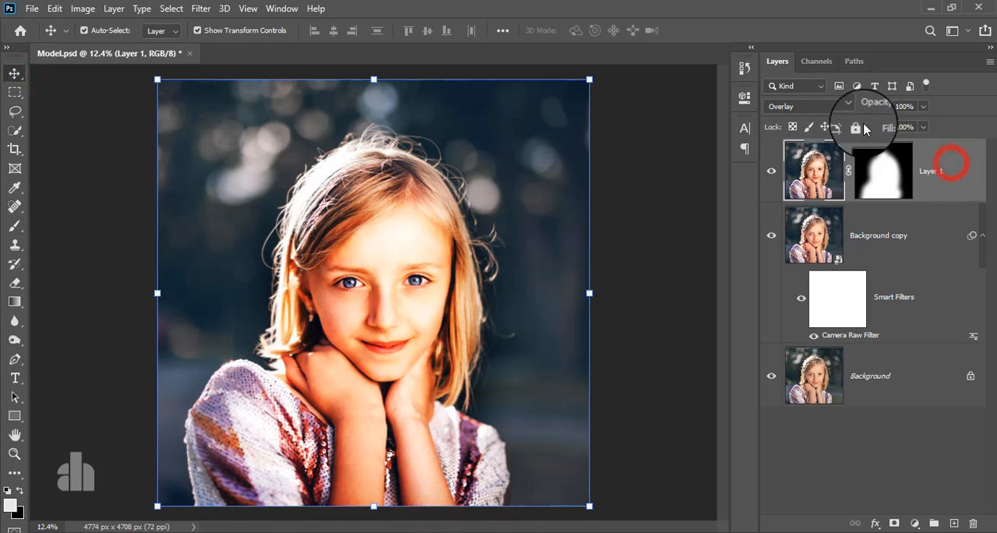
left_click_drag(898, 128, 902, 130)
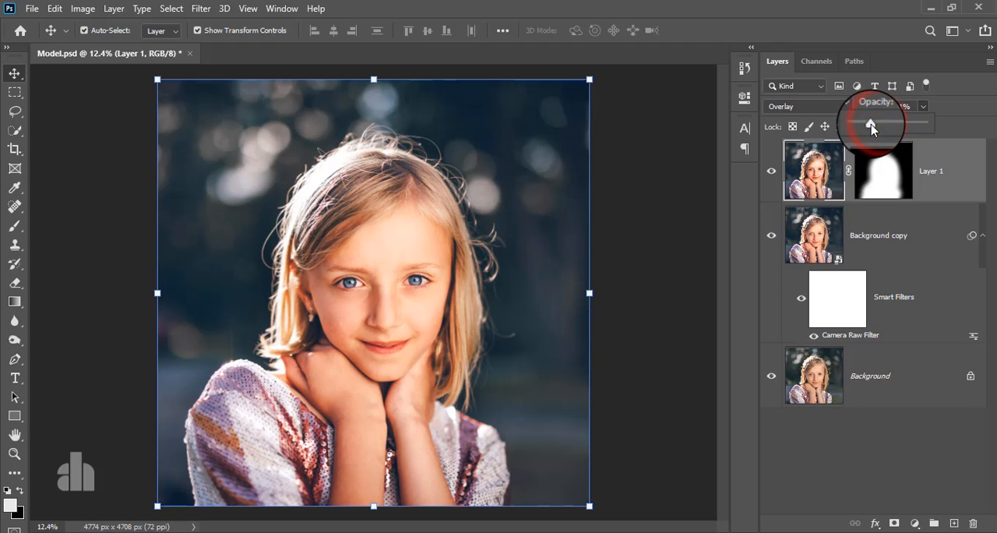
- Compare the portrait with the masked Layer 1 hidden and shown at its reduced opacity
left_click(771, 172)
left_click(771, 173)
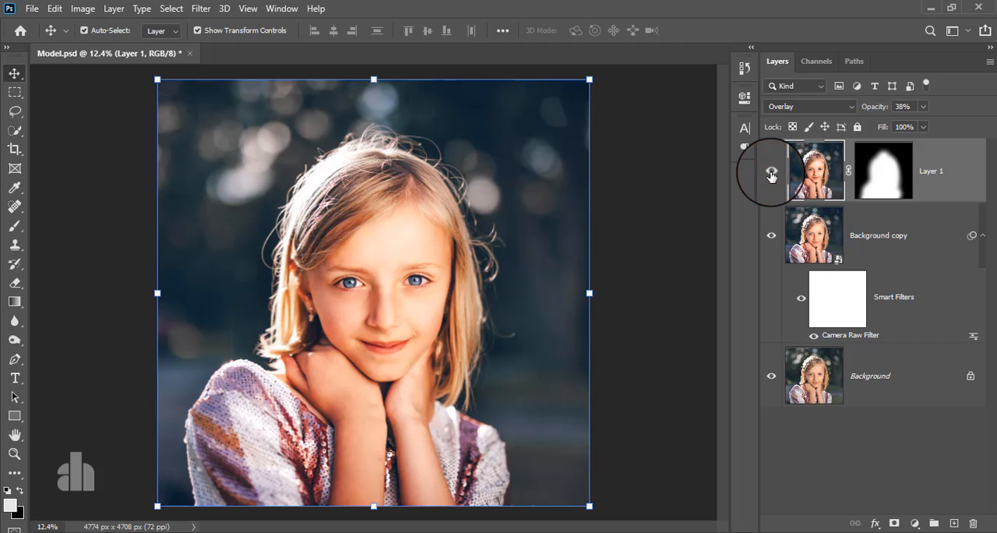
left_click(772, 173)
left_click(771, 173)
left_click(772, 173)
left_click(771, 173)
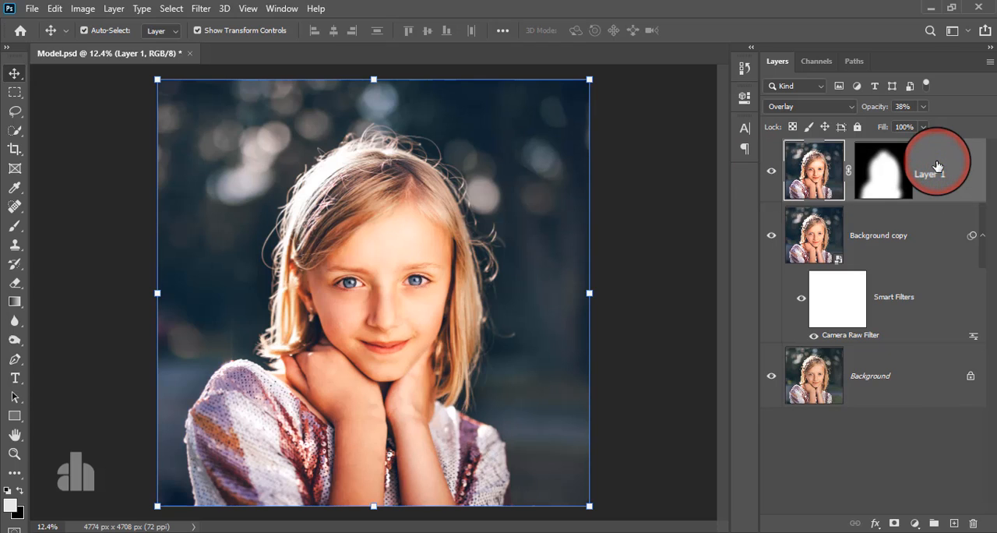
- Stamp all visible layers into a new layer above Layer 1 and convert it to a smart object
key("ctrl+alt+shift+e")
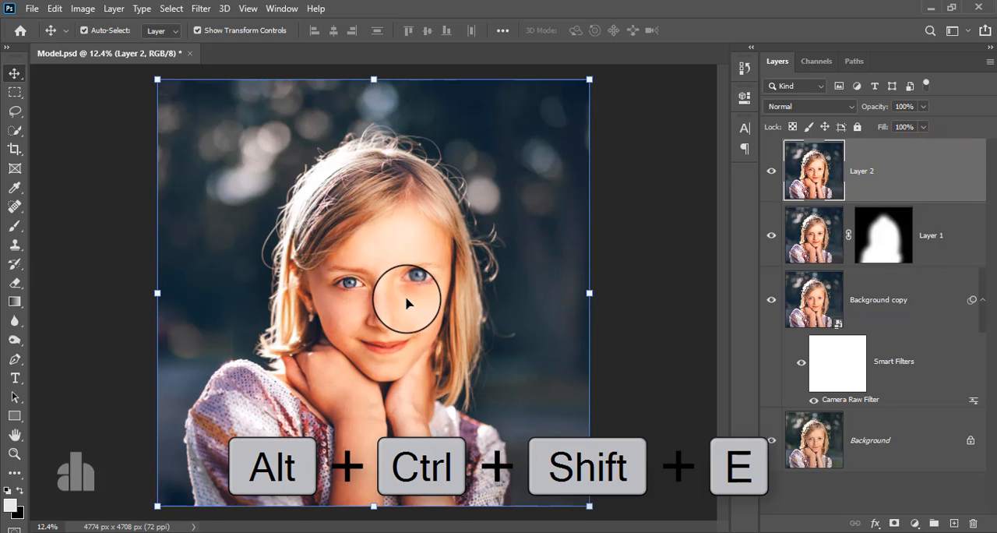
scroll(406, 303, "up", 1)
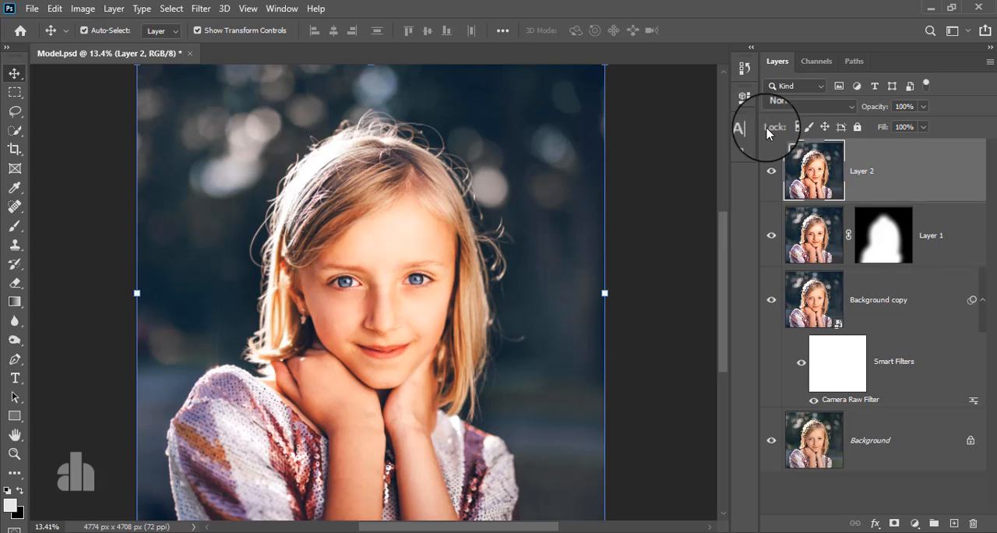
right_click(881, 159)
left_click(765, 202)
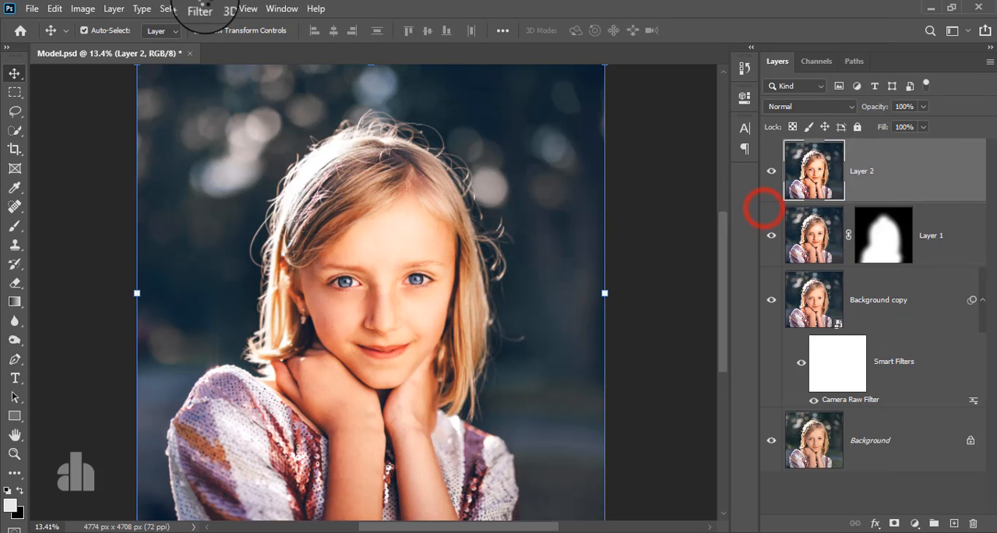
- Start the Camera Raw Filter on Layer 2 and set the Oranges saturation to -17 in the HSL adjustments
left_click(200, 8)
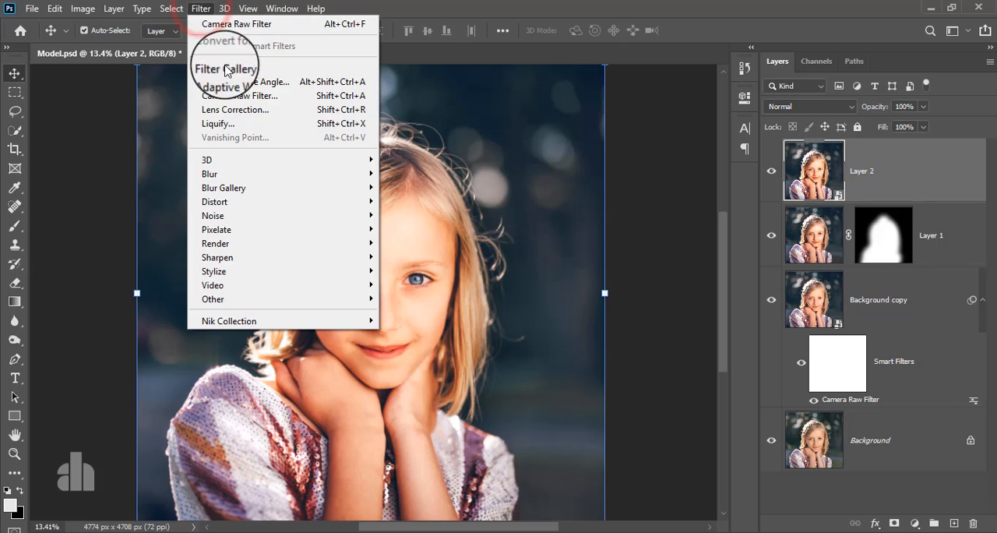
left_click(234, 95)
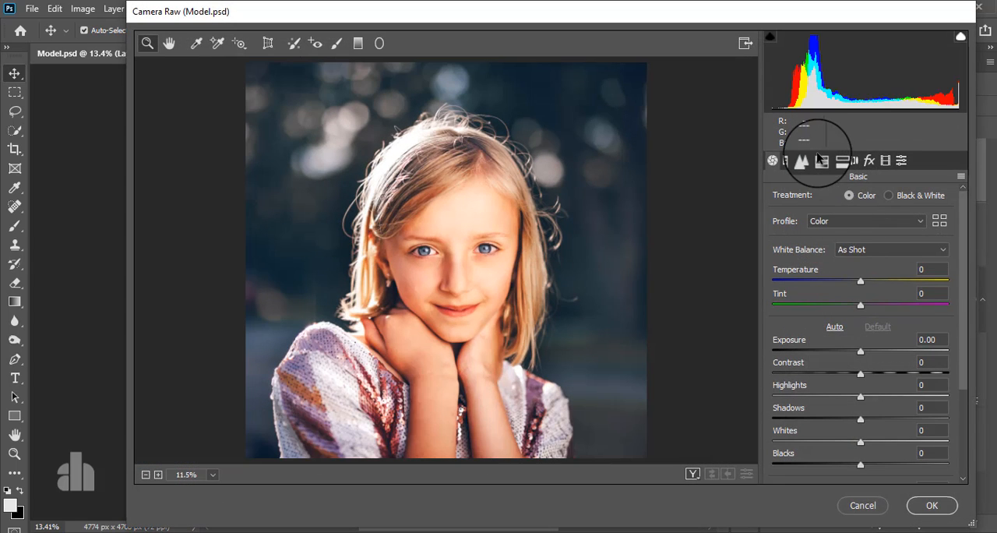
left_click(821, 160)
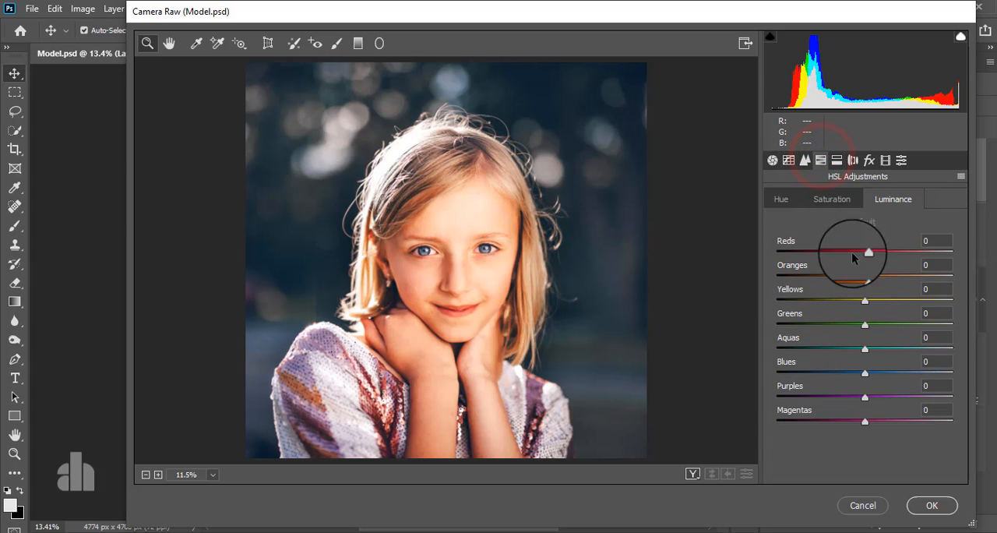
left_click(833, 199)
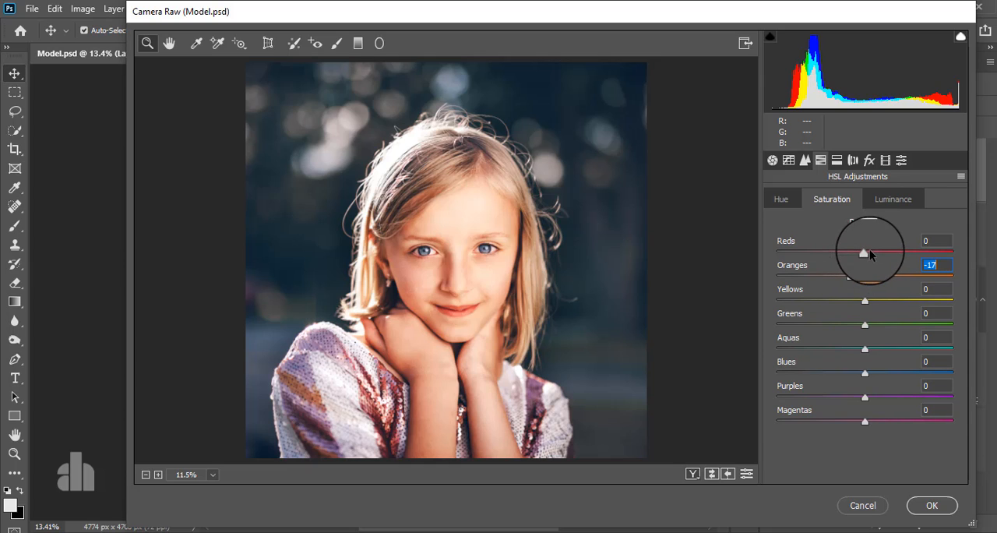
- Set the HSL luminance of Reds to +8, keeping Oranges at 0
left_click(876, 203)
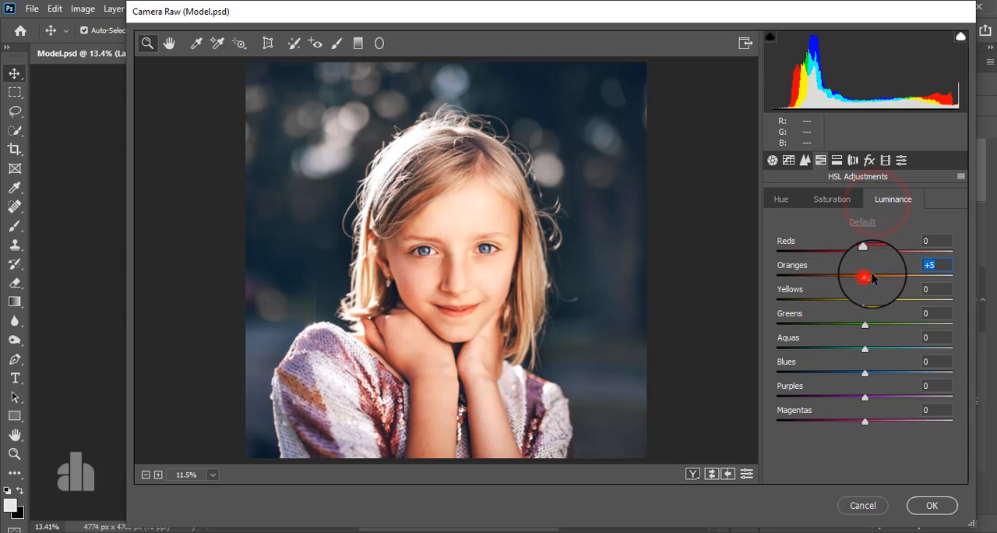
mouse_move(873, 278)
left_mouse_down()
mouse_move(888, 276)
mouse_move(837, 287)
mouse_move(863, 282)
left_mouse_up()
left_click_drag(866, 282, 874, 265)
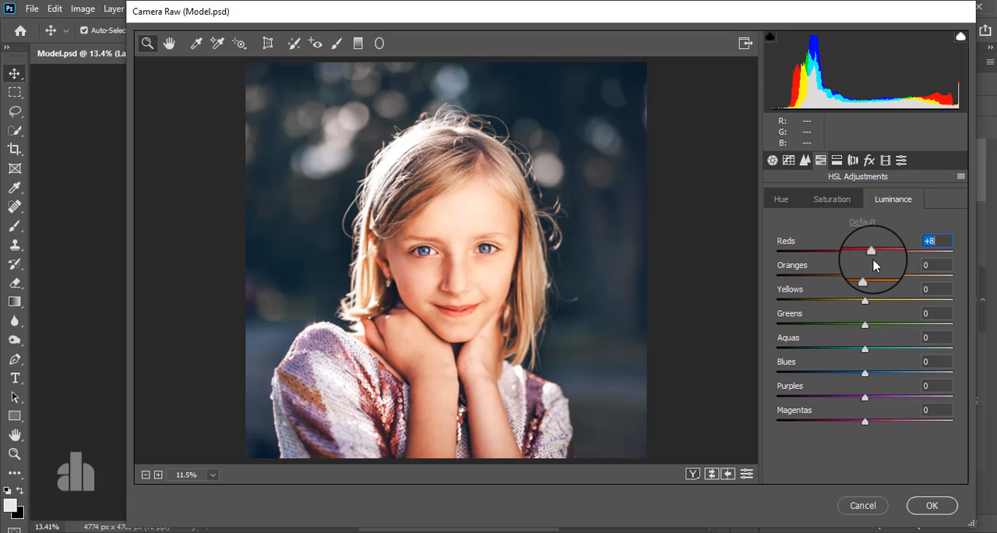
- Set the HSL saturation of Reds to +23 and apply the Camera Raw filter
left_click(832, 200)
mouse_move(863, 254)
left_mouse_down()
mouse_move(842, 263)
mouse_move(876, 254)
left_mouse_up()
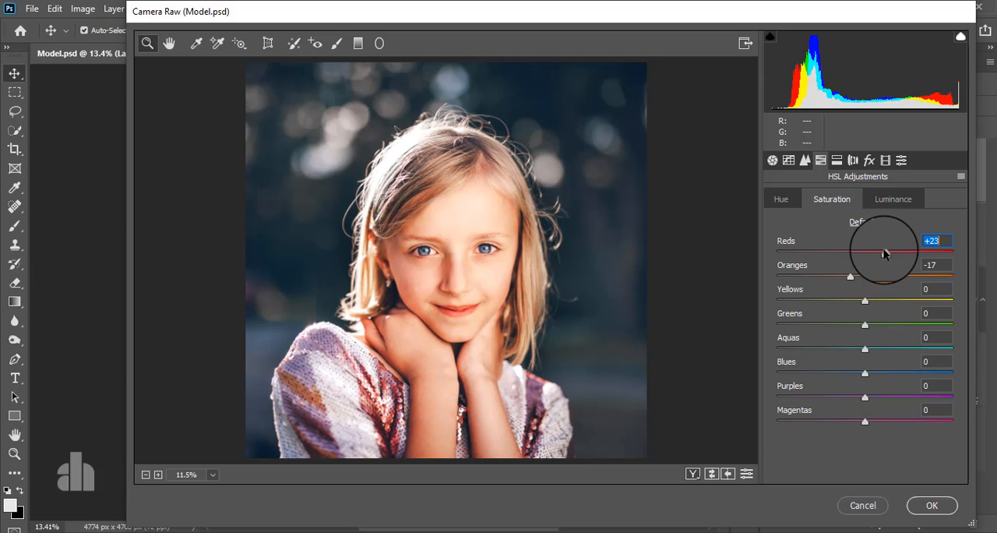
left_click(928, 506)
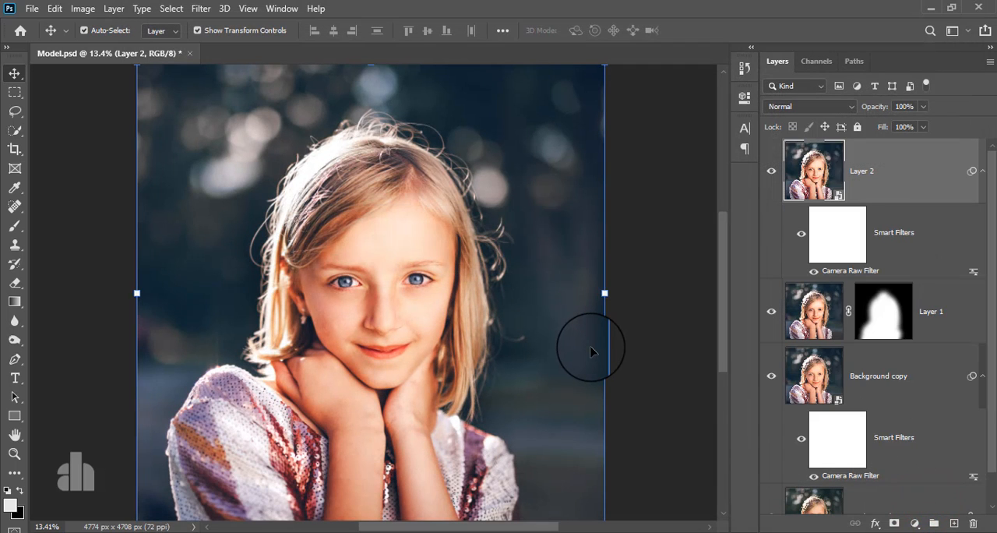
- Compare the portrait with Layer 2 hidden and shown to check the skin tone correction
left_click(772, 172)
left_click(772, 173)
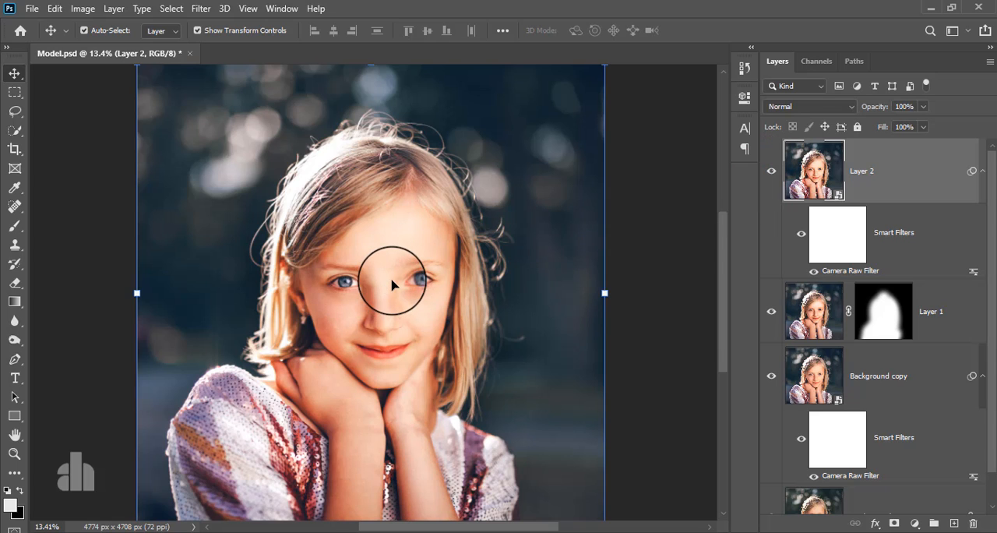
scroll(389, 285, "down", 3)
scroll(392, 285, "up", 2)
scroll(393, 285, "up", 1)
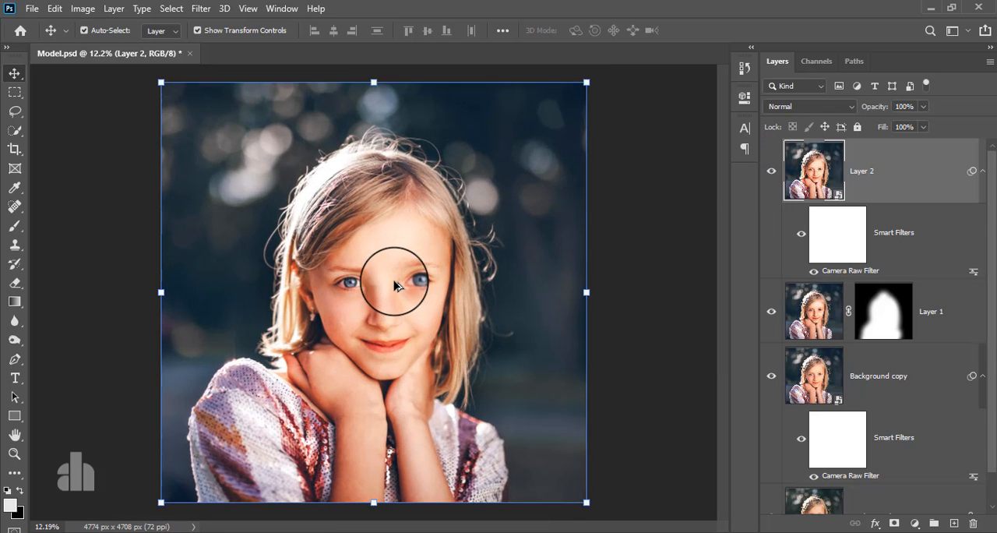
- Open the Nik Collection's Color Efex Pro 4 filter on Layer 2, accepting its operation as a smart filter
left_click(884, 162)
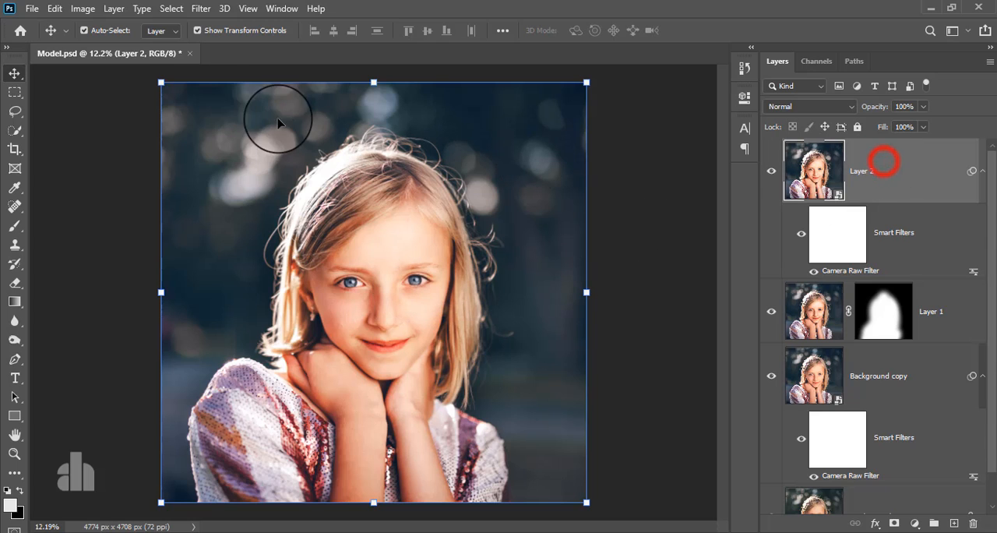
left_click(201, 8)
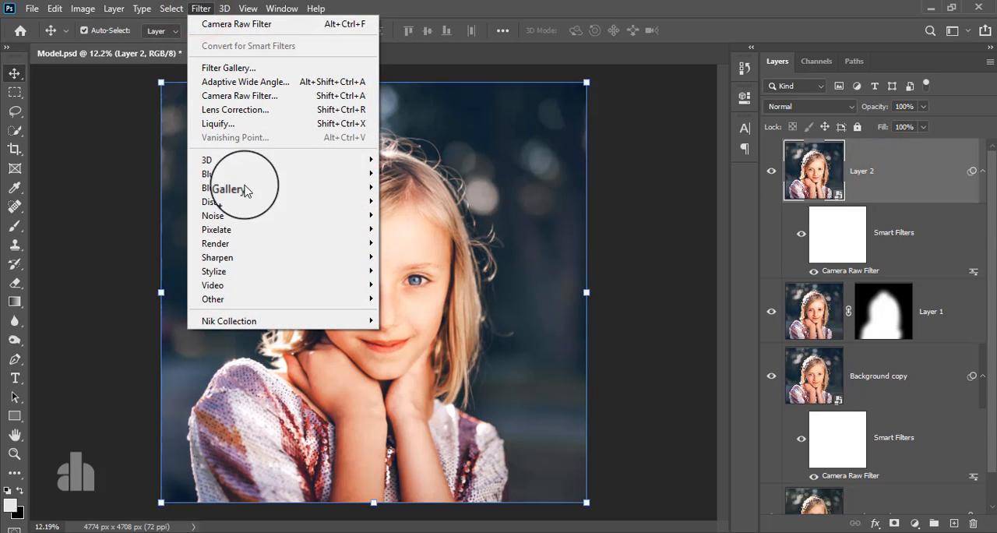
left_click(269, 323)
left_click(413, 334)
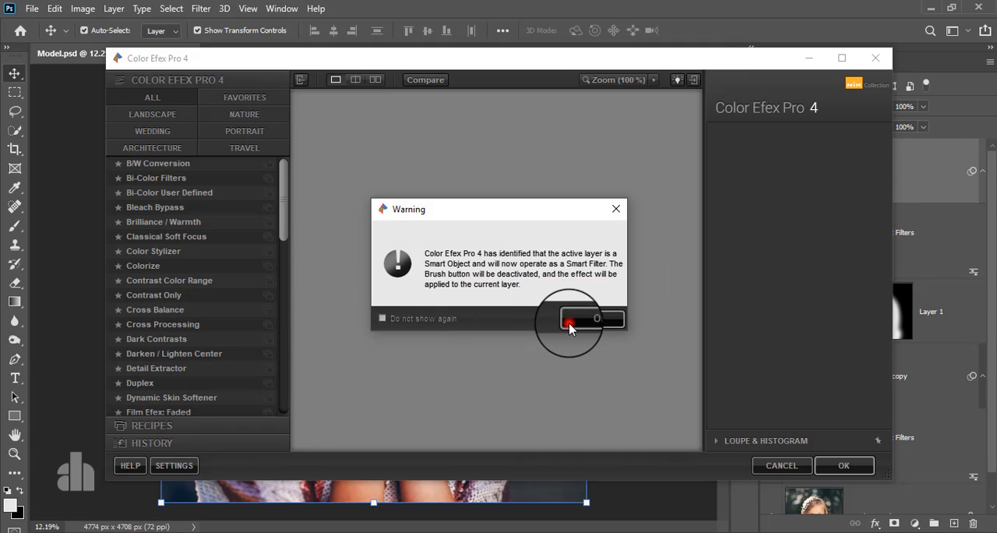
left_click(570, 321)
- Choose the Cross Processing filter and set its method to T04
left_click(163, 324)
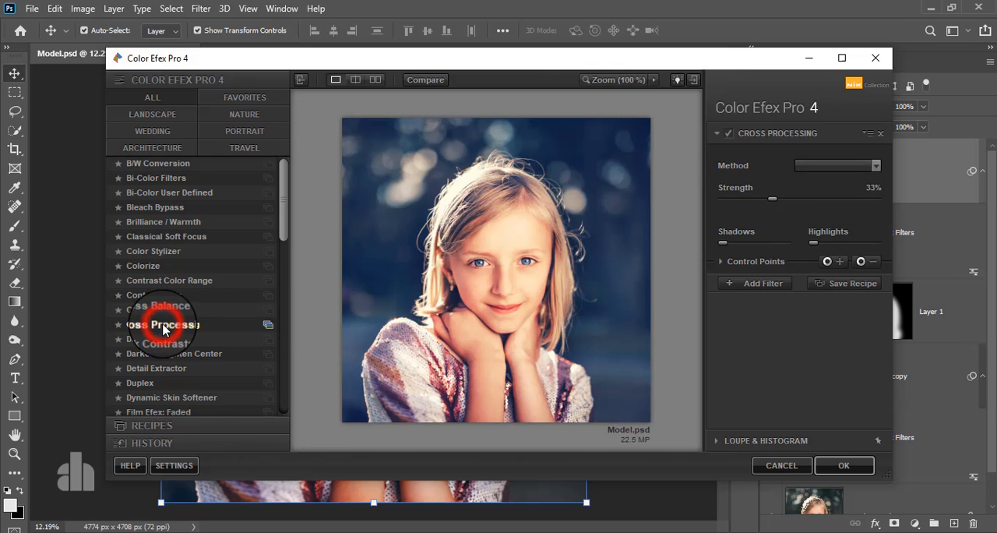
left_click(810, 167)
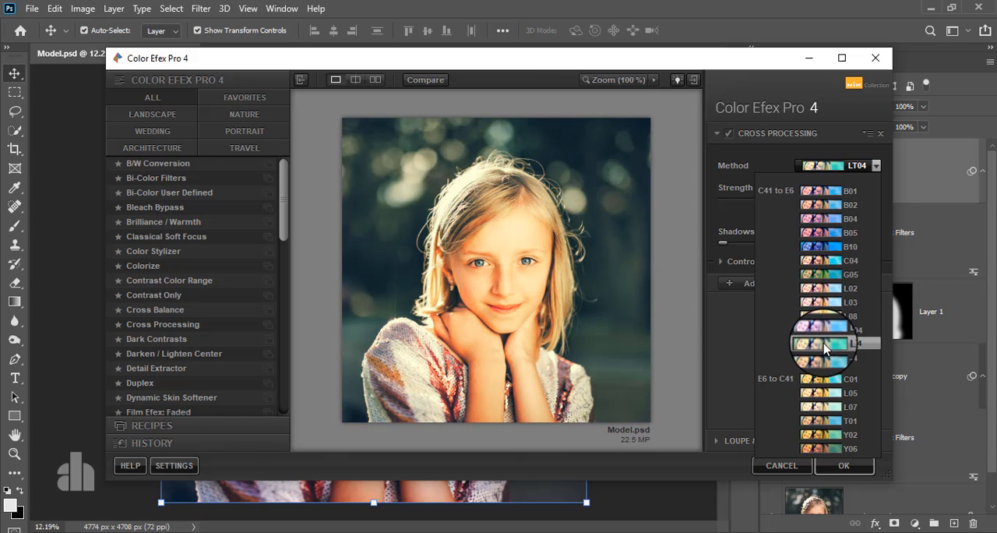
left_click(856, 354)
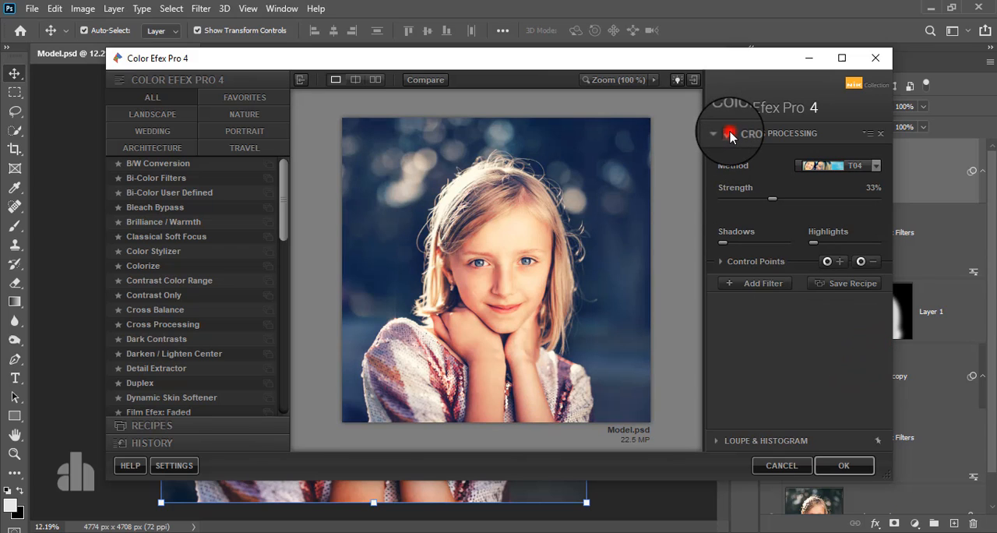
- Apply the cross processing filter and compare the portrait with Layer 2 hidden and shown
left_click(844, 465)
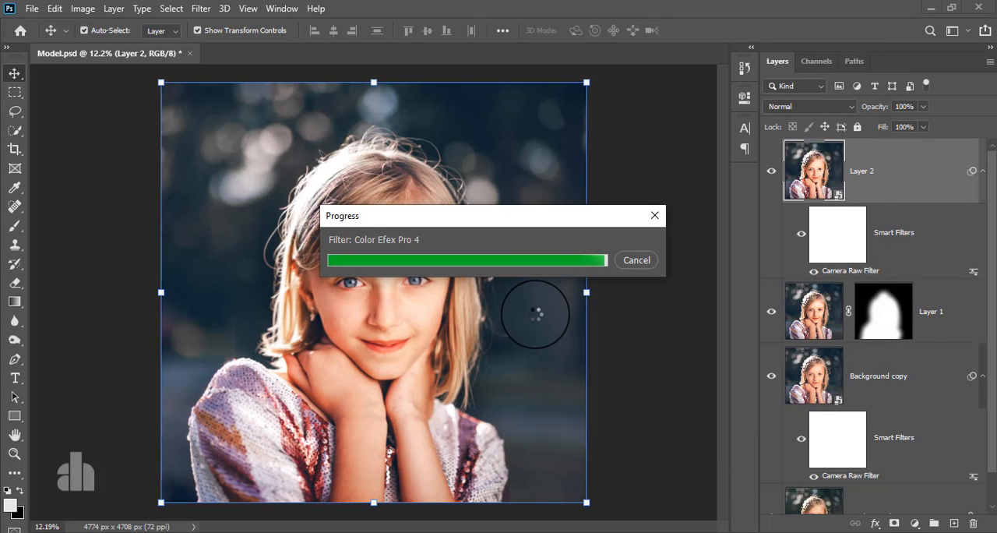
left_click(771, 172)
left_click(771, 172)
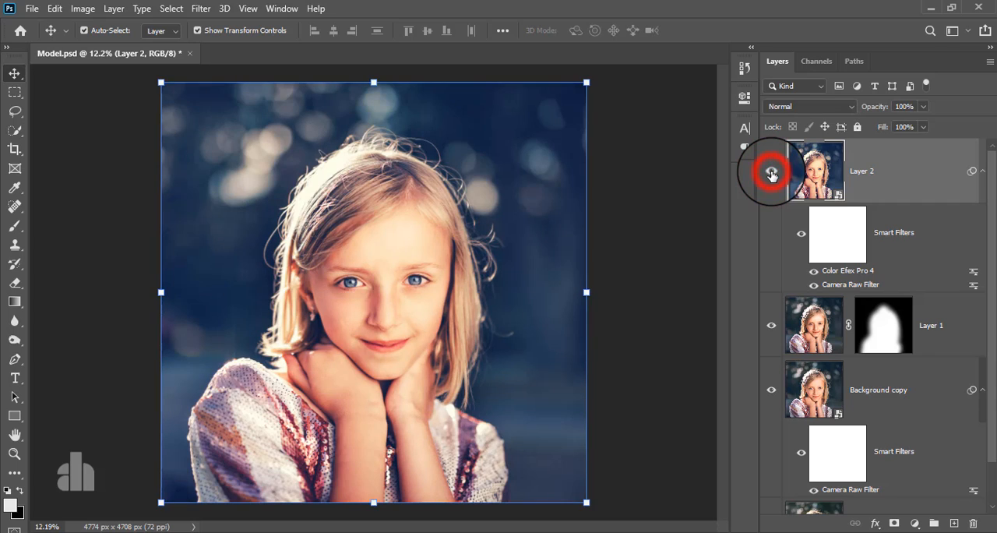
left_click(771, 172)
left_click(771, 172)
- Add a Hue/Saturation adjustment layer above Layer 2 and set its saturation to -22
left_click(910, 181)
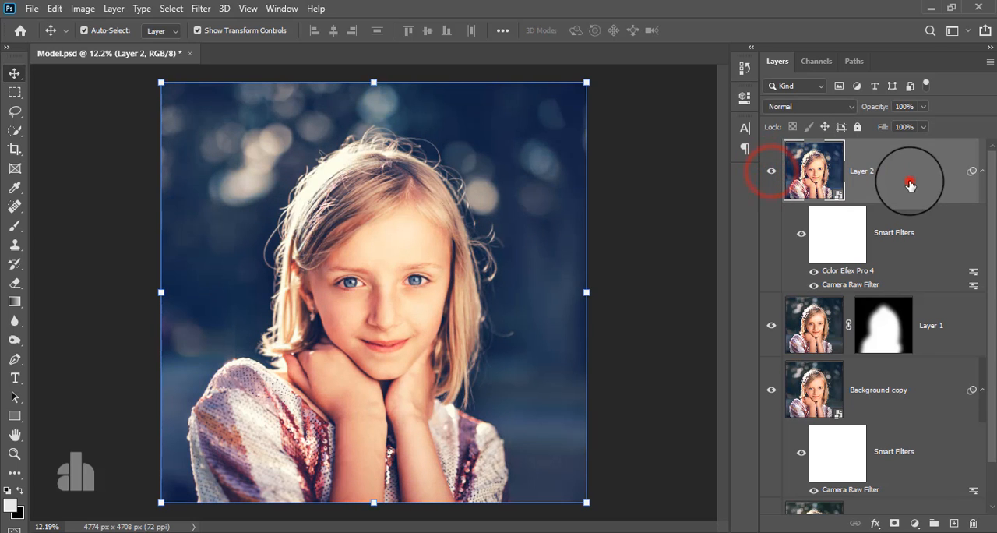
left_click(915, 522)
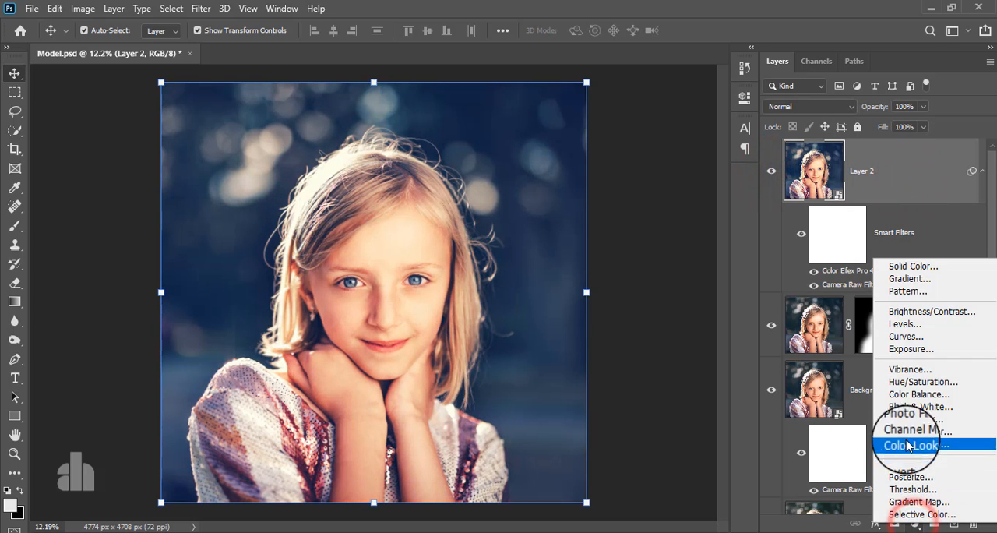
left_click(923, 381)
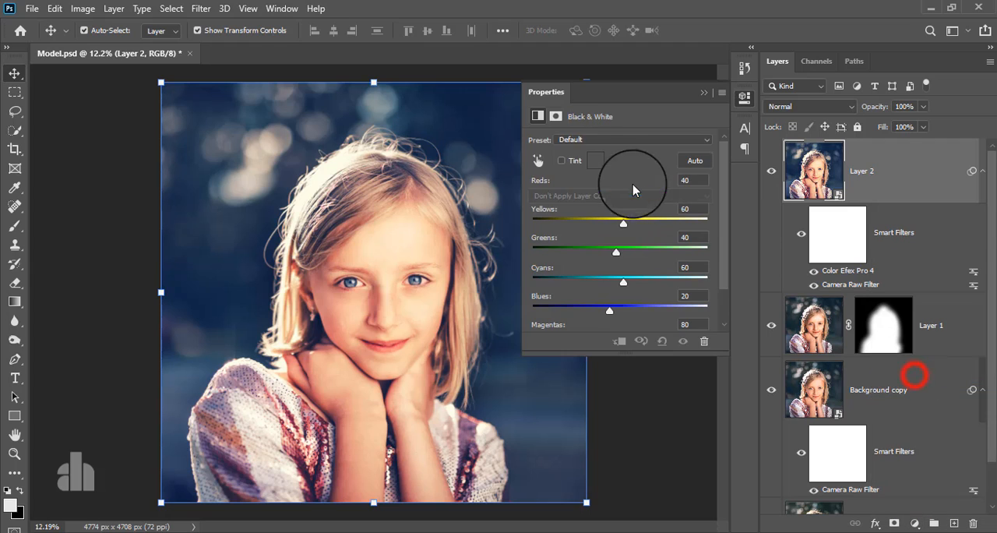
left_click_drag(620, 221, 600, 236)
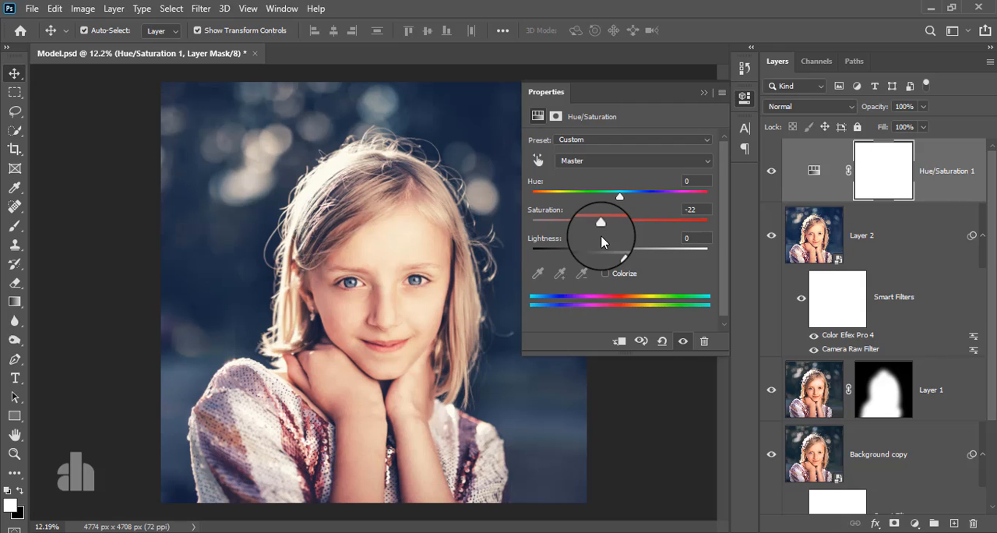
- Try a hue of +24, a saturation of -28 and a lightness of -2 on the Hue/Saturation adjustment
left_click_drag(614, 196, 641, 199)
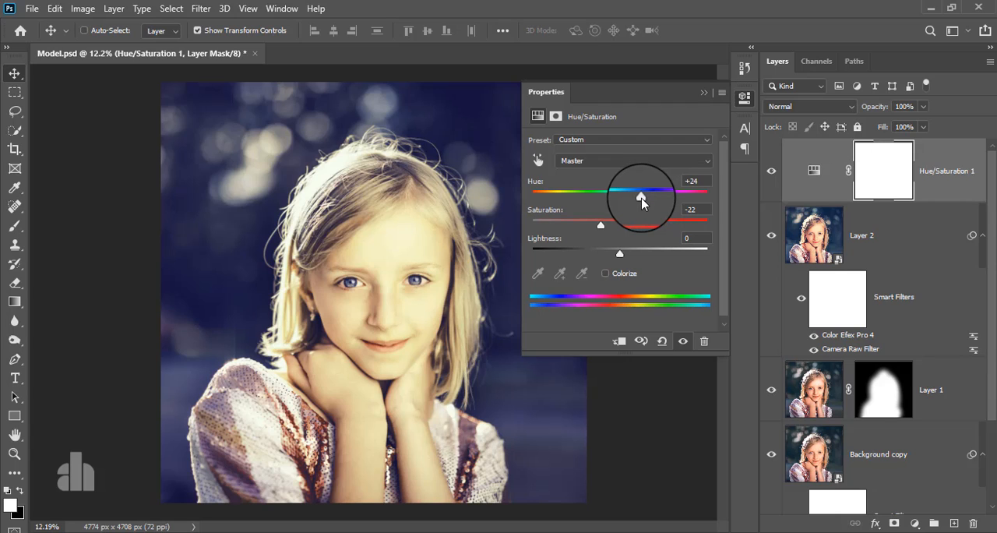
key("ctrl+z")
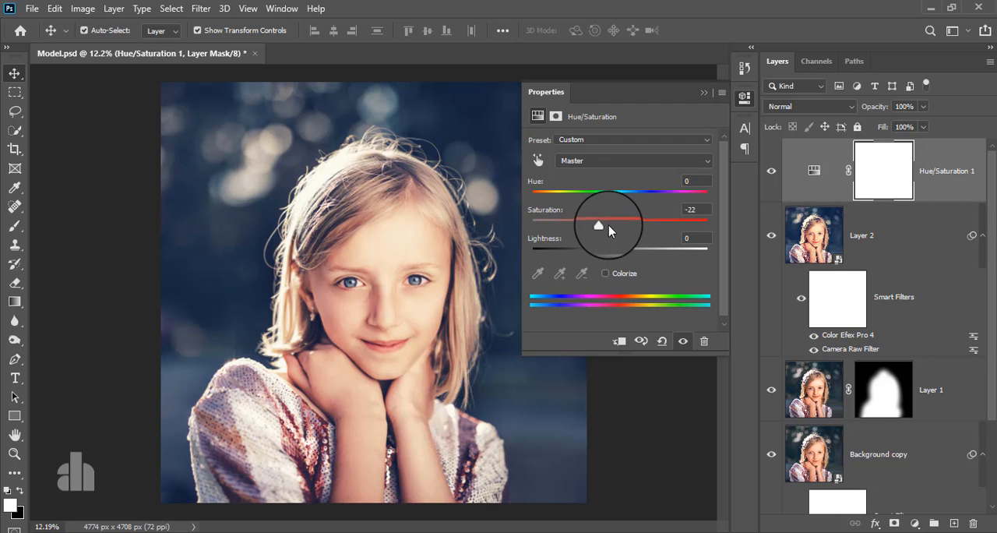
mouse_move(602, 225)
left_mouse_down()
mouse_move(575, 226)
mouse_move(583, 229)
left_mouse_up()
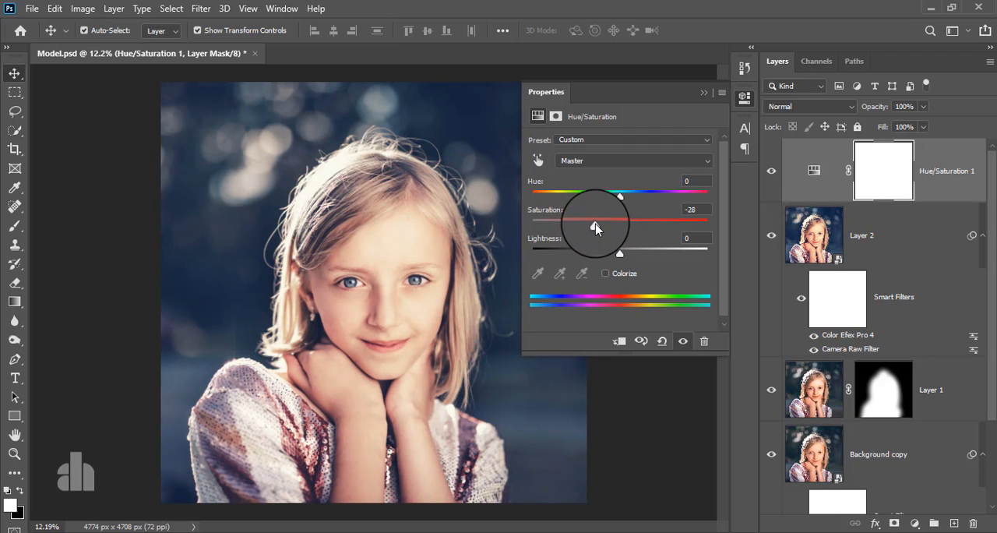
mouse_move(620, 257)
left_mouse_down()
mouse_move(592, 258)
mouse_move(647, 257)
mouse_move(612, 260)
mouse_move(622, 261)
left_mouse_up()
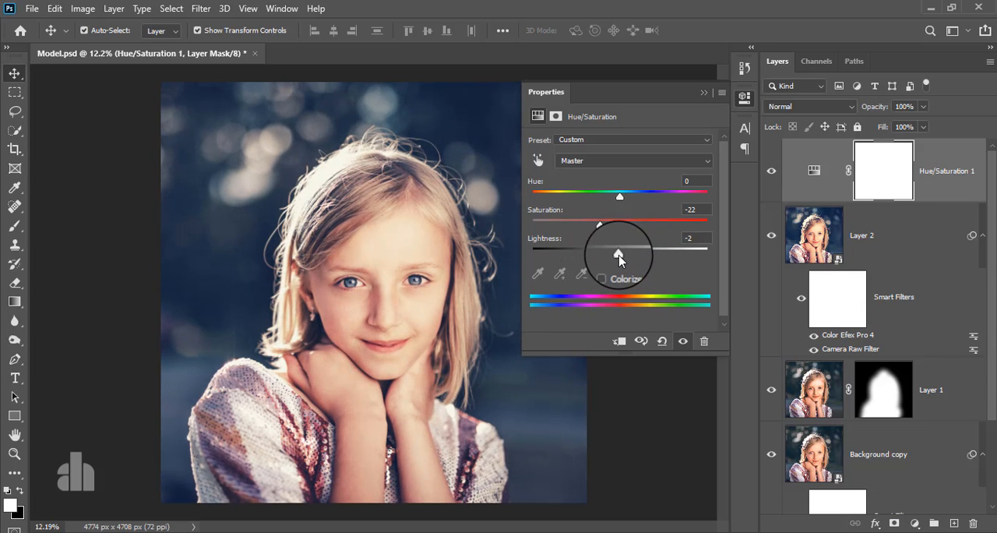
- Set the saturation of the Hue/Saturation adjustment to -20 and close its properties
mouse_move(600, 226)
left_mouse_down()
mouse_move(578, 226)
mouse_move(602, 226)
left_mouse_up()
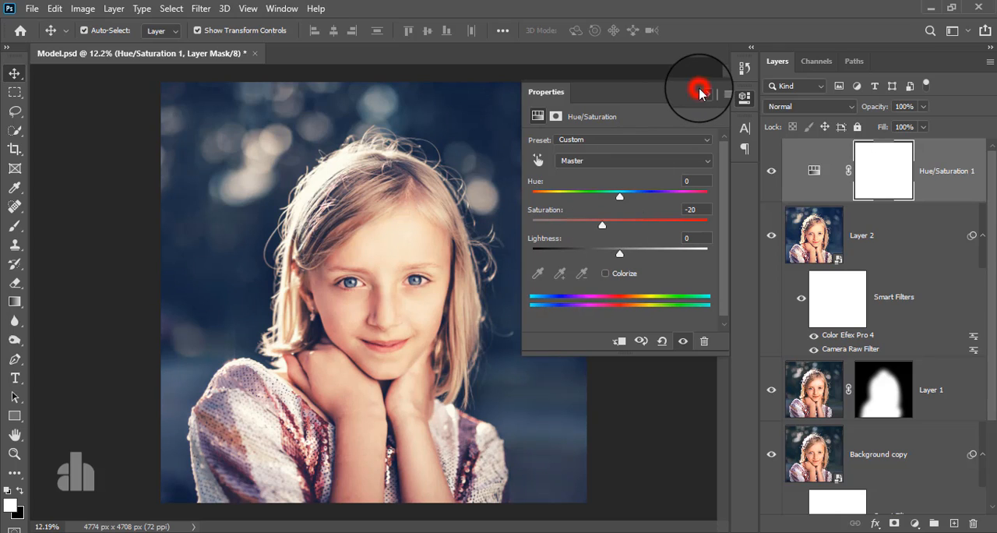
left_click(700, 93)
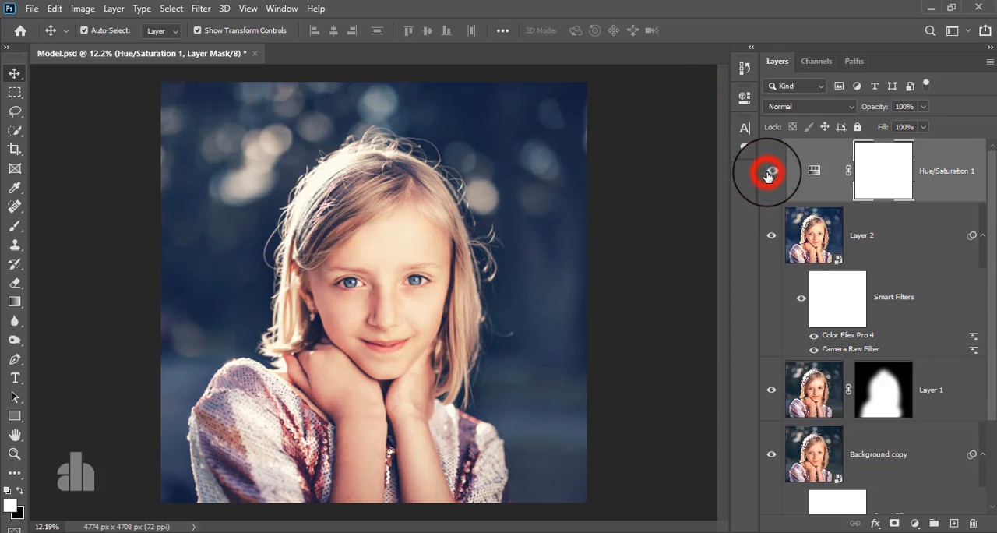
left_click(945, 166)
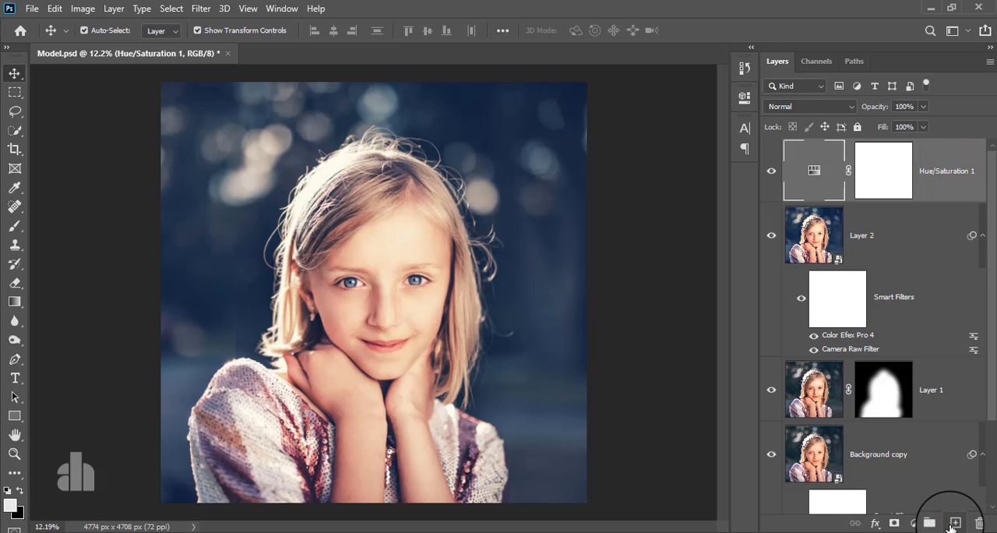
- Create a new layer above the Hue/Saturation adjustment and set the foreground color to warm cream #ffeeca
left_click(955, 522)
left_click(12, 224)
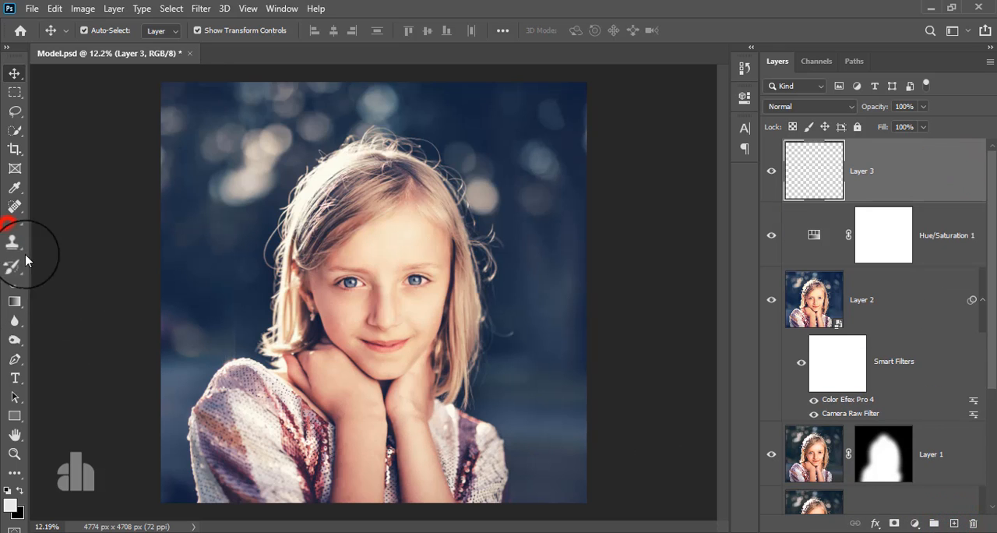
left_click(10, 505)
left_click_drag(633, 181, 625, 117)
left_click_drag(800, 304, 802, 285)
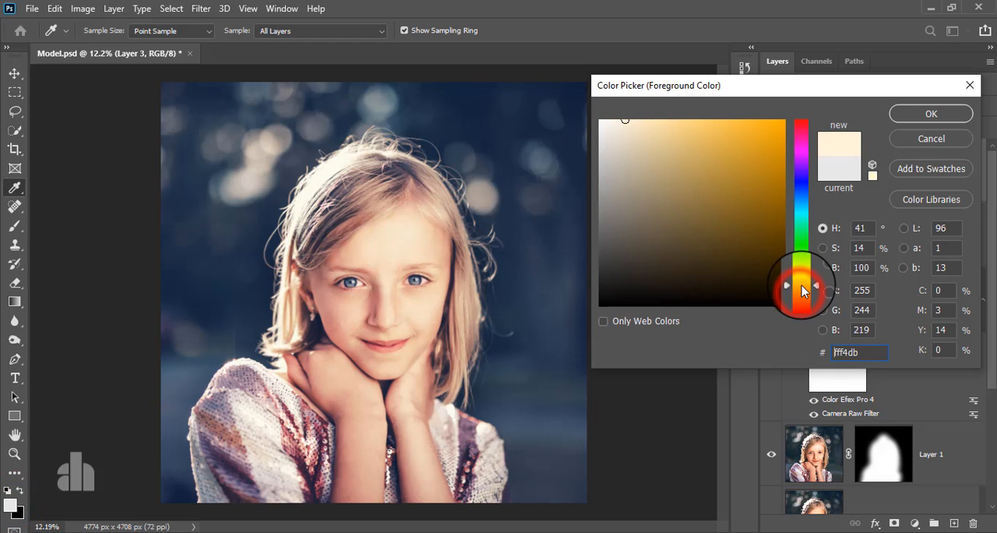
left_click(638, 120)
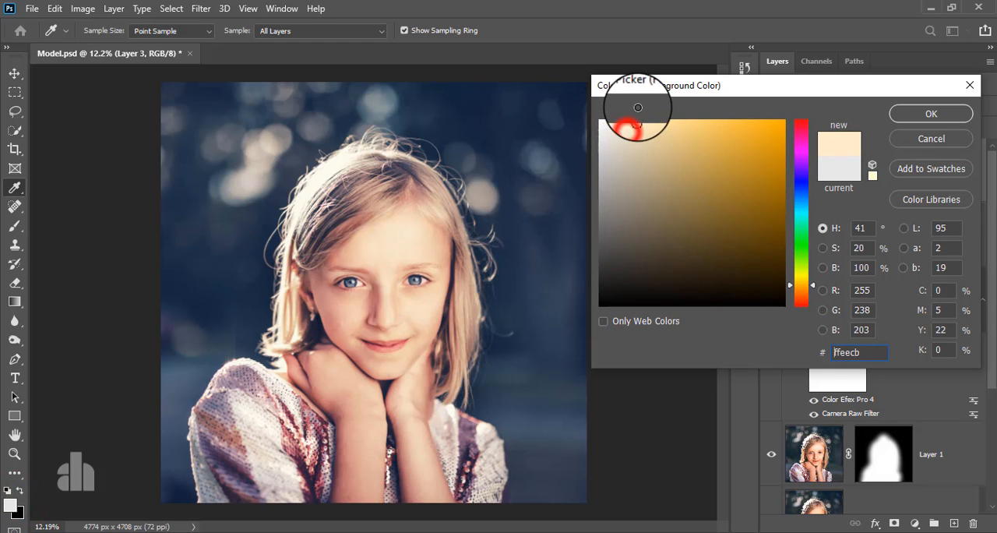
left_click(927, 115)
- Paint a single soft dab over the girl's face on Layer 3 with a 2000 px brush
key("b")
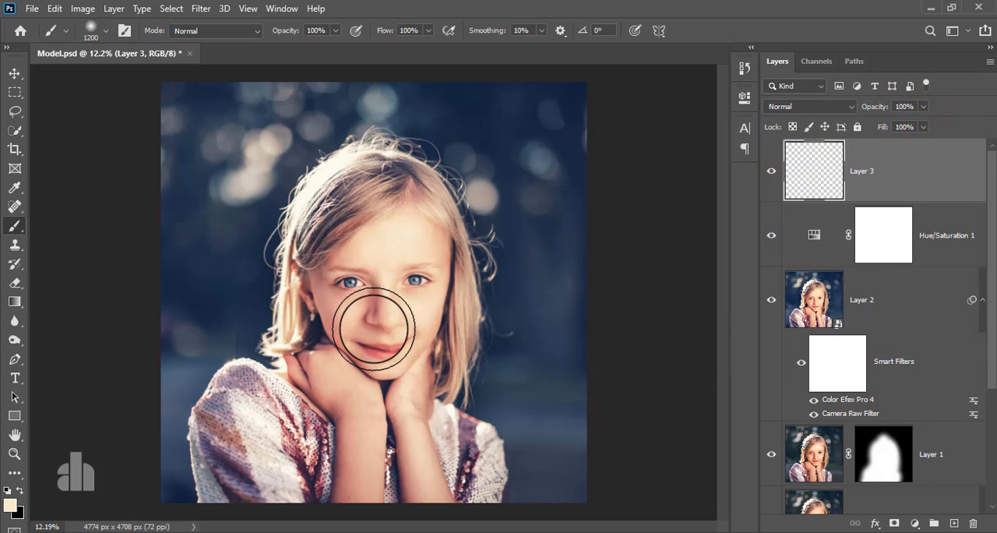
key("]")
key("]")
key("]")
key("]")
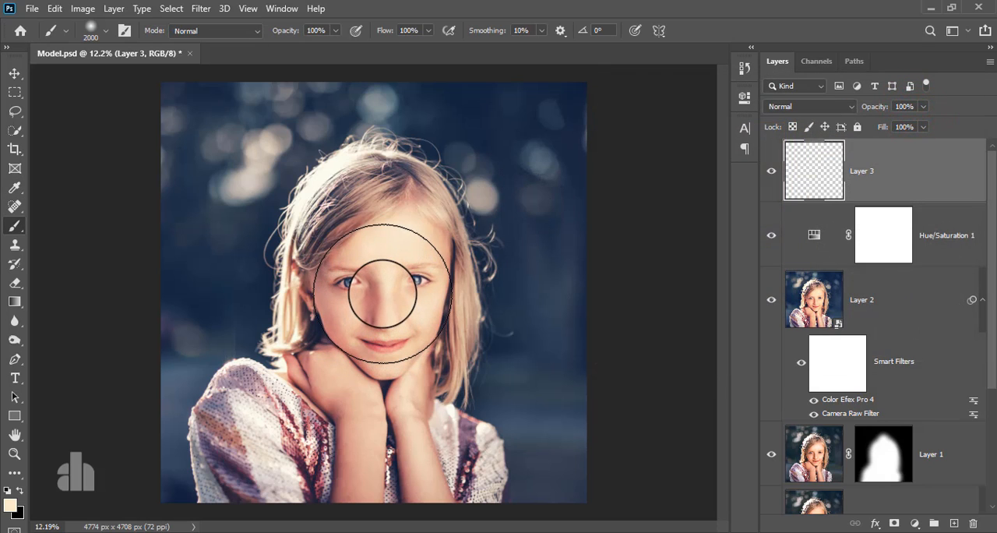
left_click(383, 293)
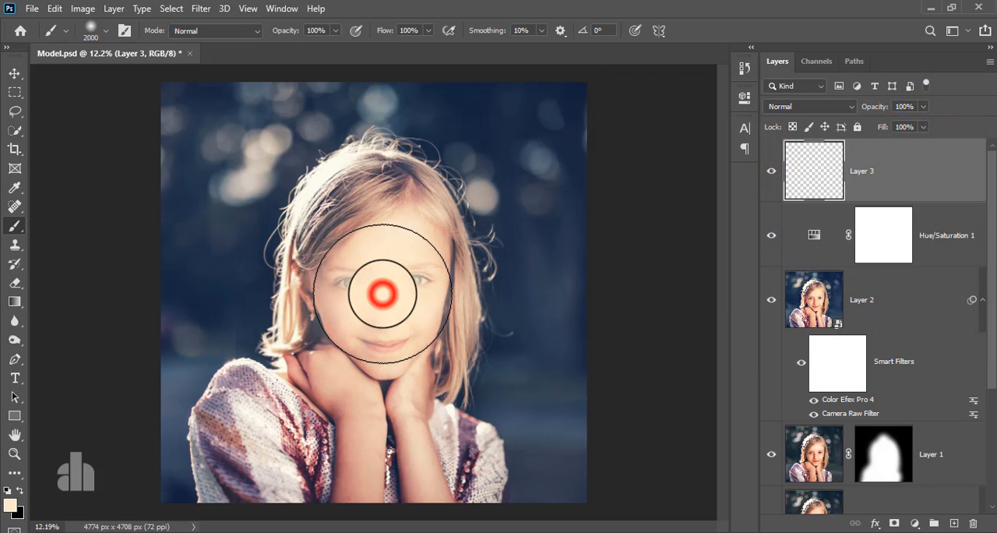
- Move the painted glow to the upper-left background of the photo and set Layer 3's blend mode to Screen
left_click(16, 73)
left_click_drag(371, 261, 229, 127)
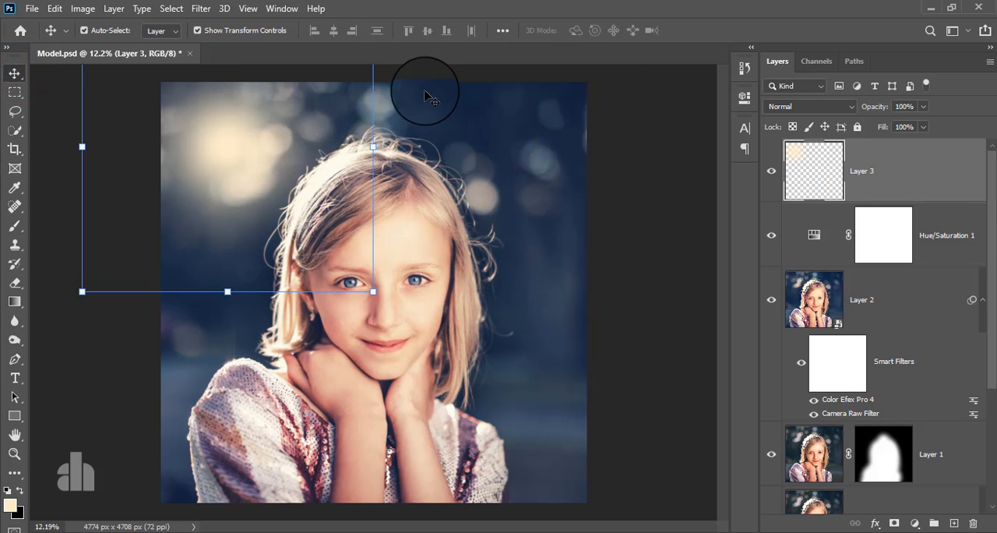
left_click(796, 106)
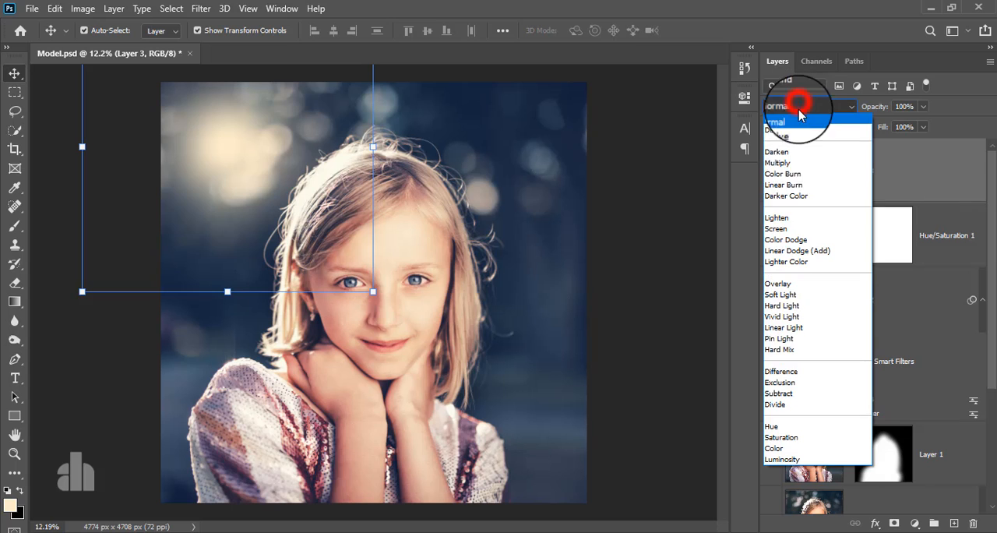
left_click(793, 229)
- Scale the glow on Layer 3 to about 282.62% and center it near the photo's upper-left corner
left_click_drag(373, 290, 596, 526)
left_click_drag(298, 176, 152, 24)
left_click_drag(462, 383, 595, 516)
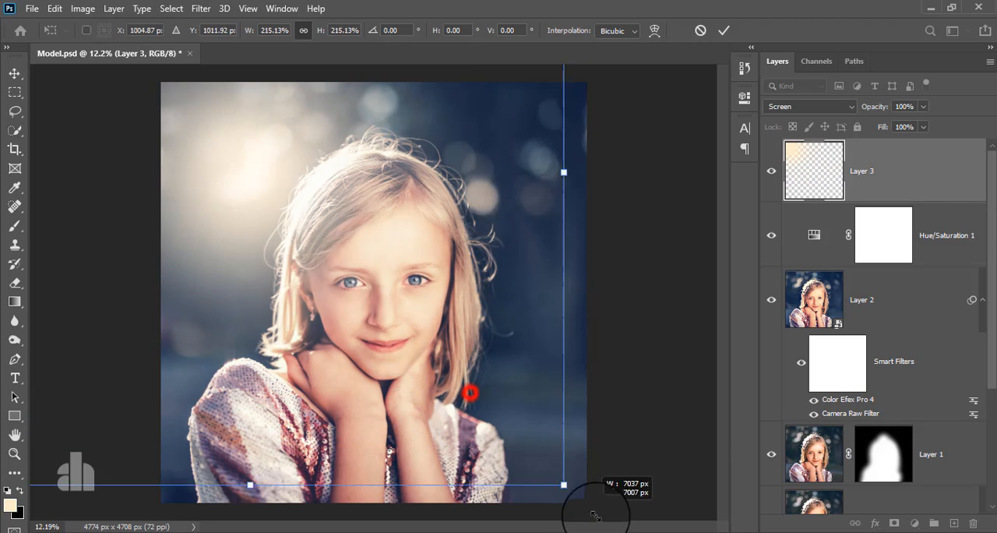
left_click_drag(519, 335, 515, 229)
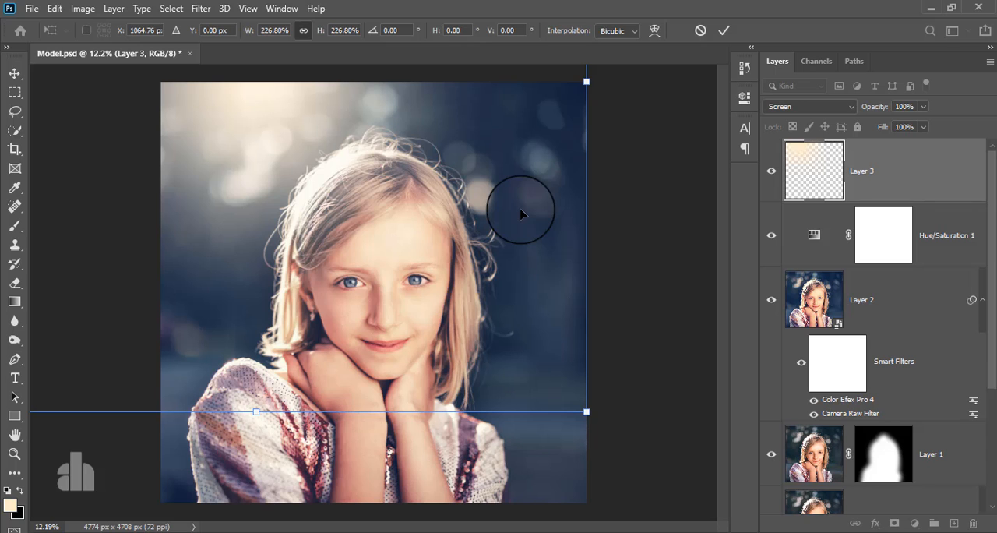
left_click_drag(586, 411, 754, 528)
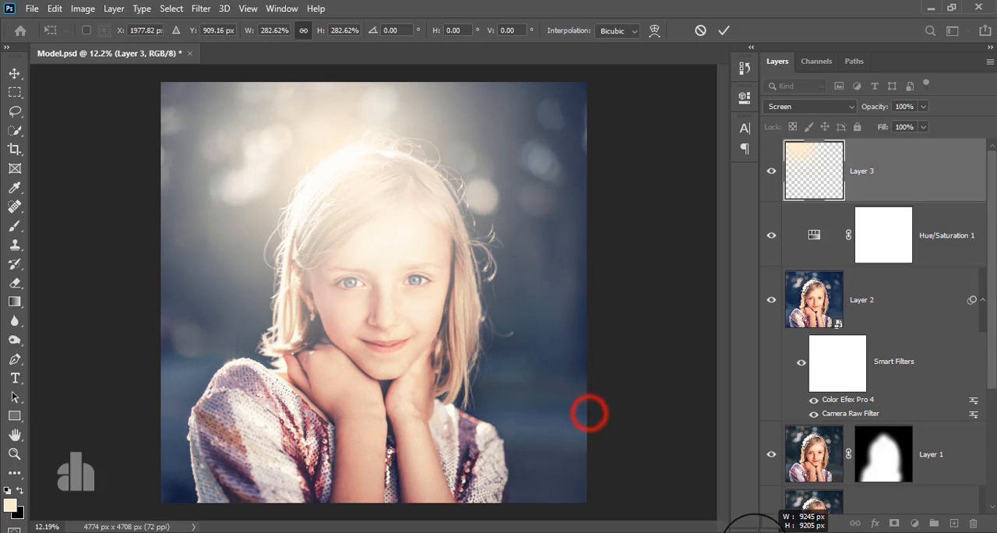
left_click_drag(516, 292, 411, 205)
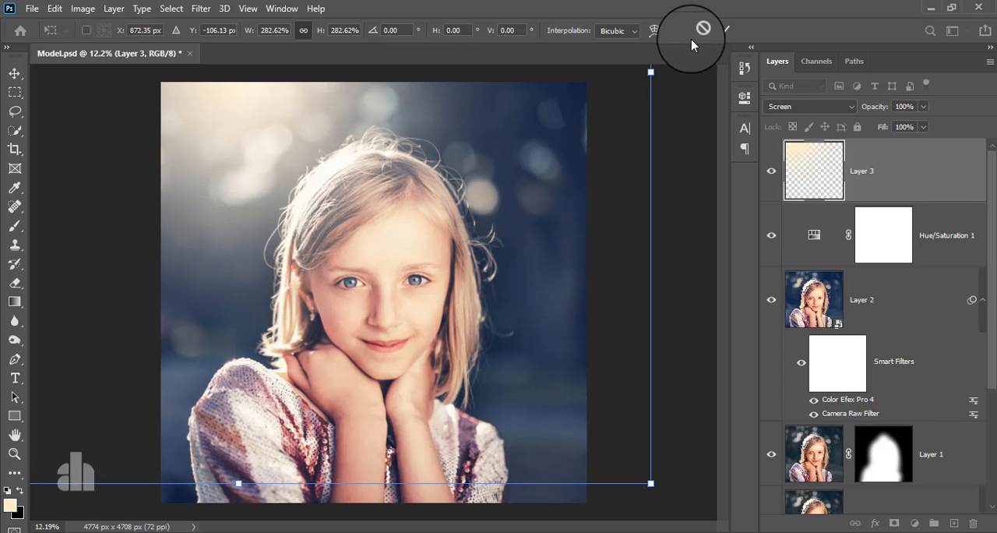
left_click(724, 31)
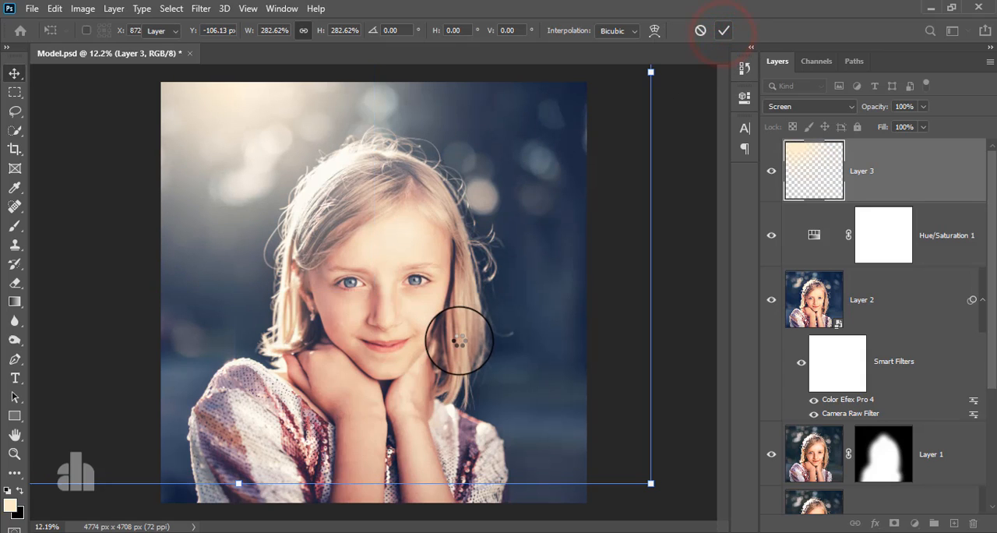
- Compare the finished grade with the original photo by showing only the Background layer and restoring all layers
scroll(465, 370, "up", 2)
scroll(468, 369, "down", 3)
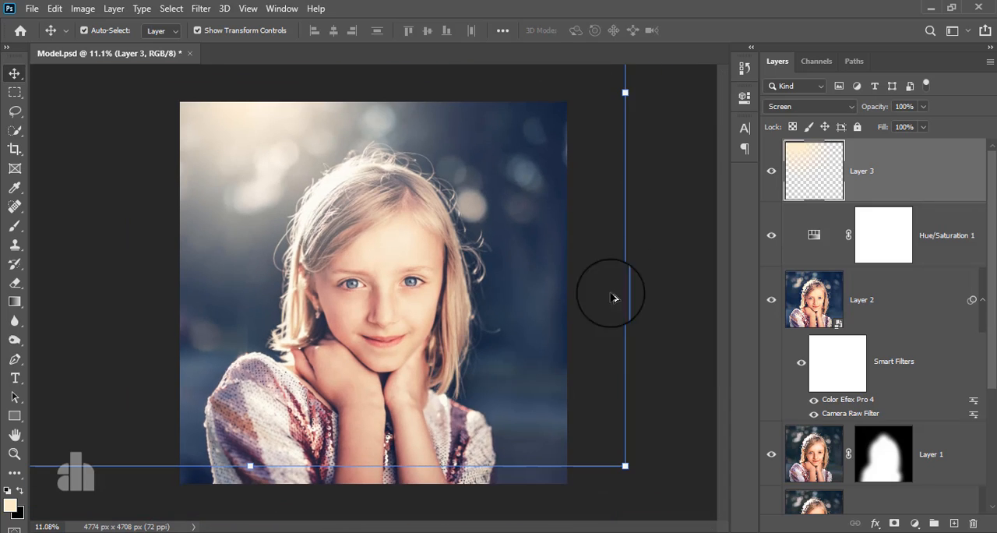
scroll(512, 270, "up", 1)
scroll(886, 330, "down", 3)
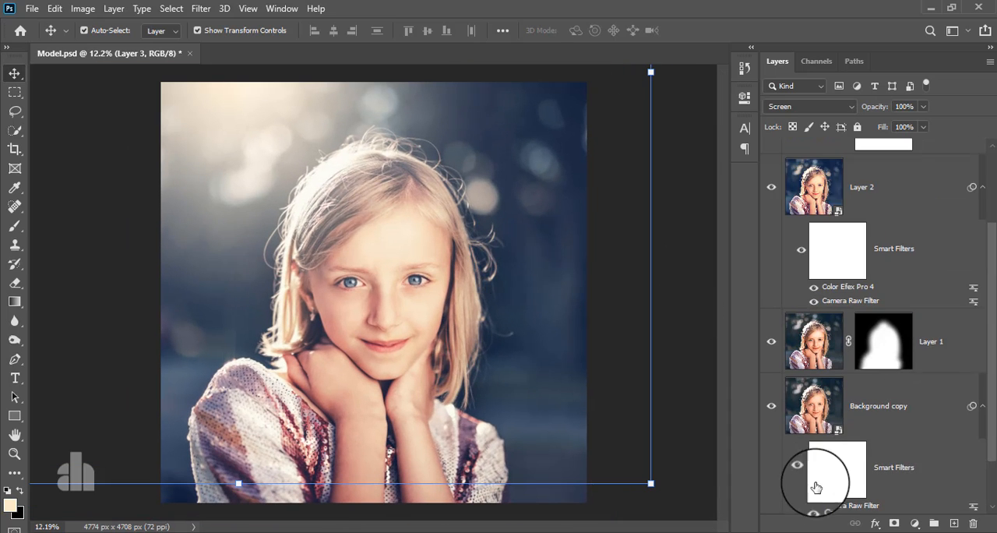
scroll(816, 486, "down", 1)
left_click(771, 483, "alt")
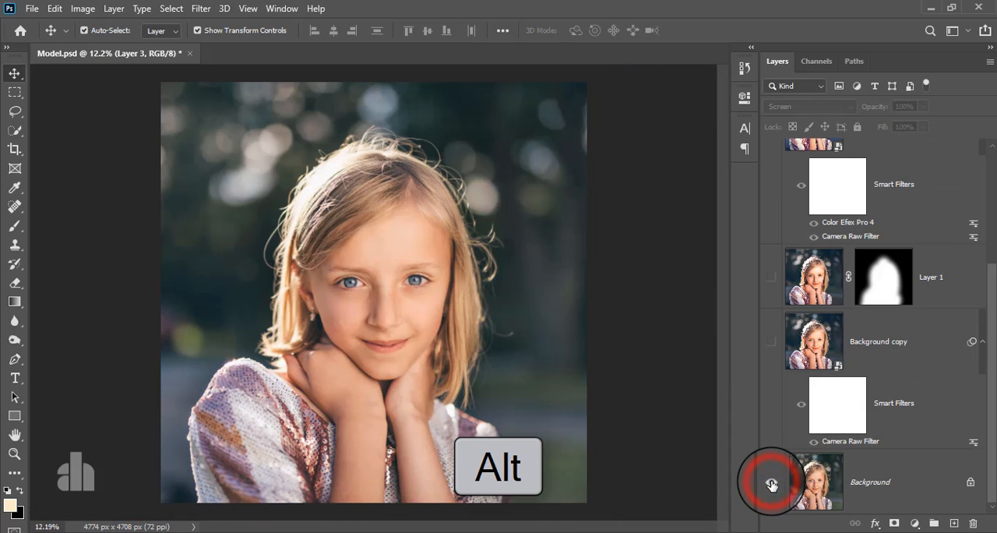
left_click(771, 484, "alt")
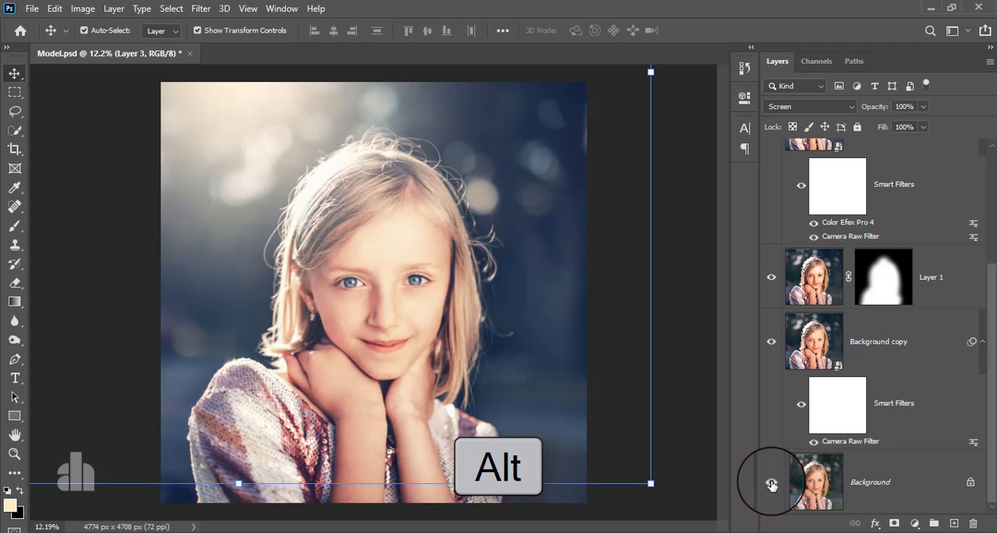
left_click(771, 483, "alt")
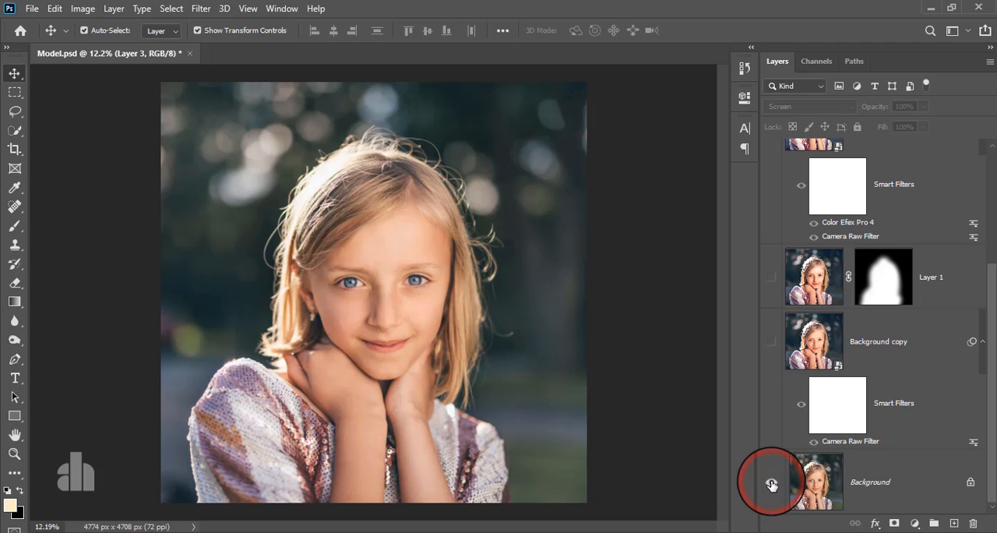
left_click(771, 483, "alt")
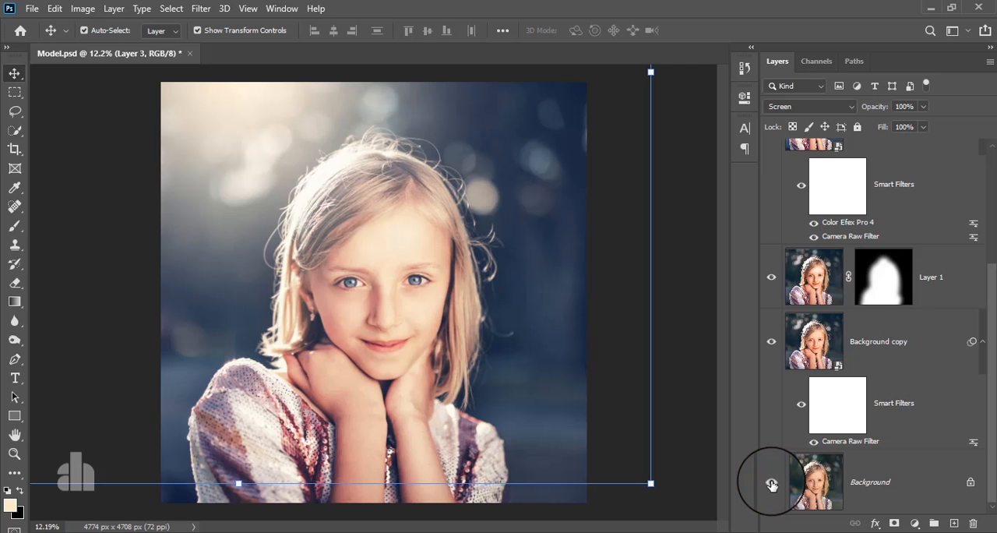